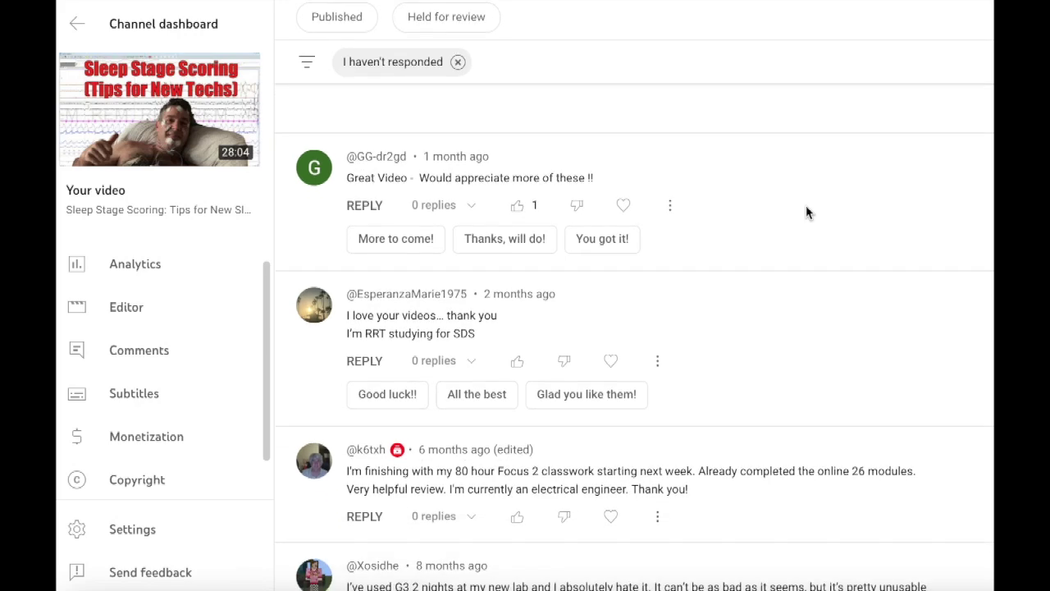
Scroll to bring up the Sleepware G3 PSG study at its Wake-scored epoch after 09:53 PM.
scroll(806, 213, down, 1)
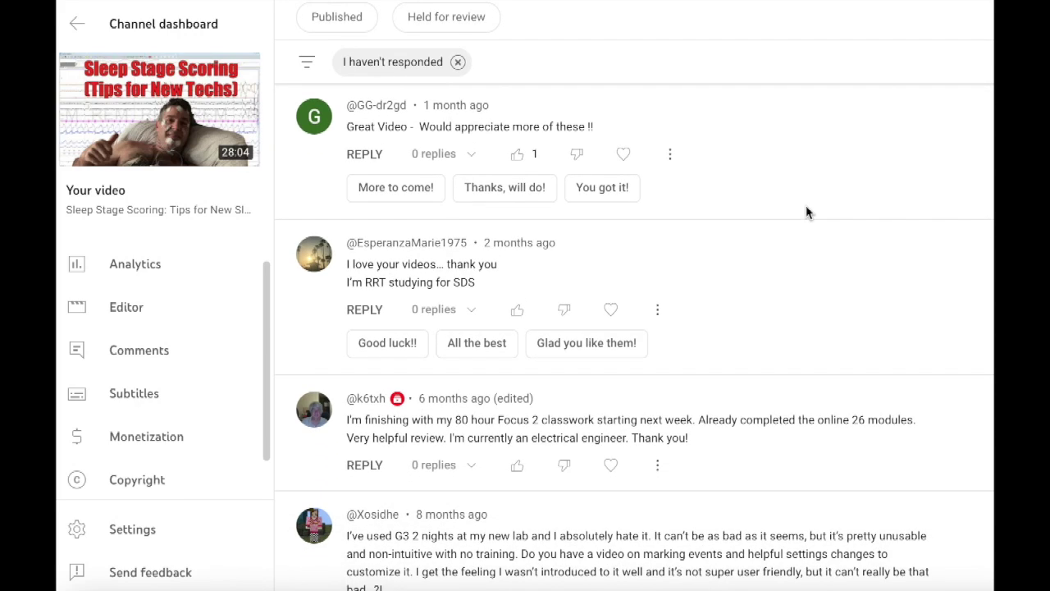
scroll(806, 212, down, 4)
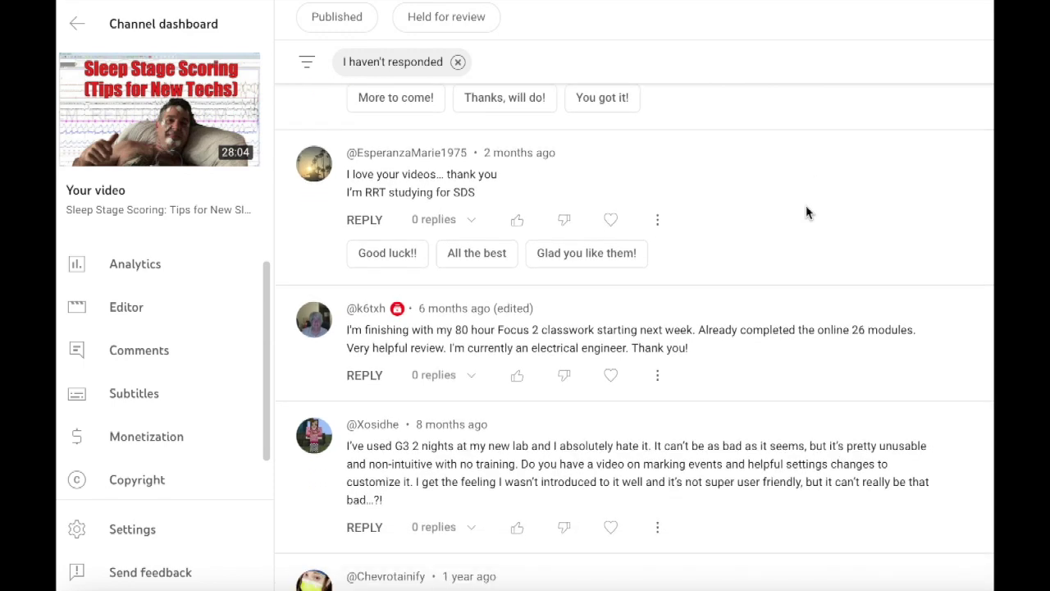
scroll(807, 213, down, 5)
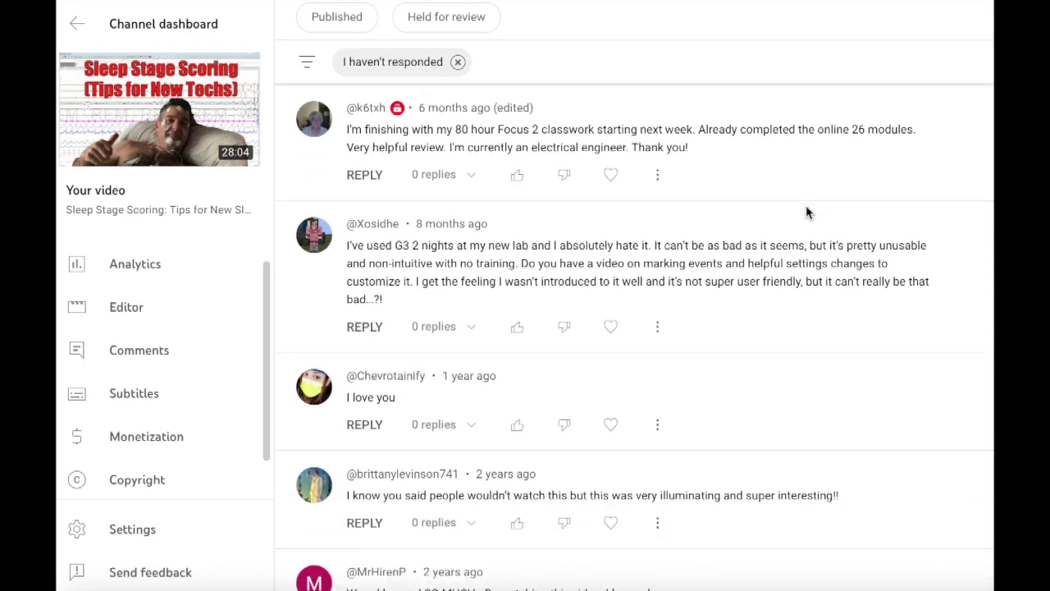
scroll(807, 212, down, 1)
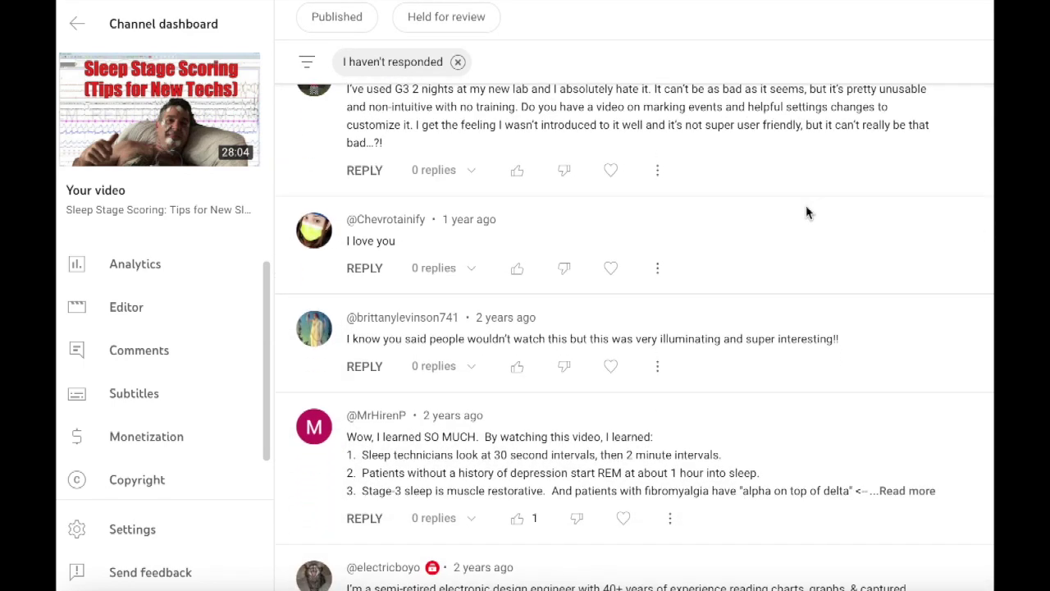
scroll(806, 212, down, 4)
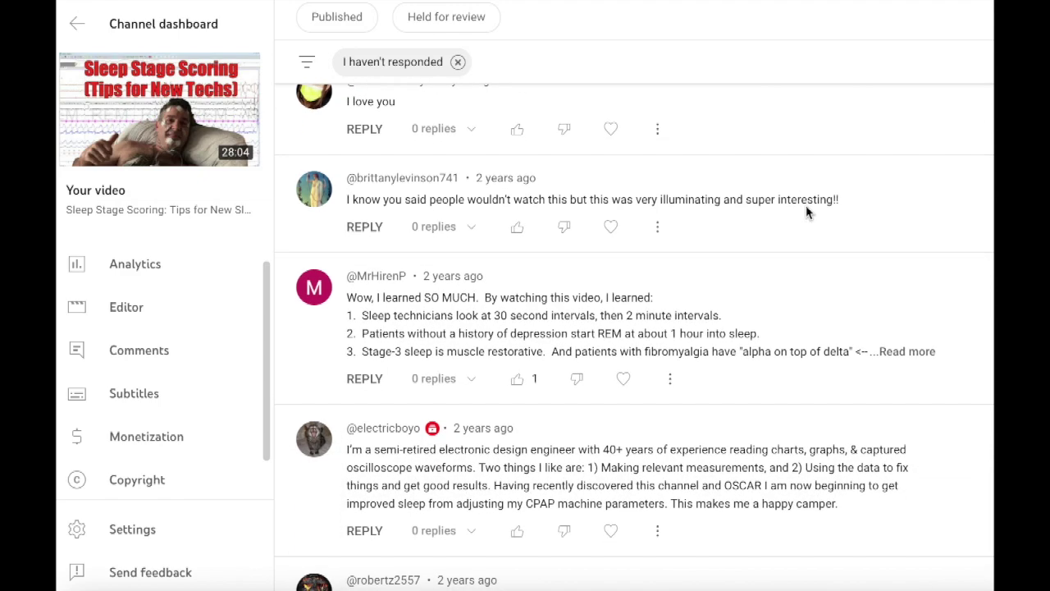
scroll(806, 212, down, 2)
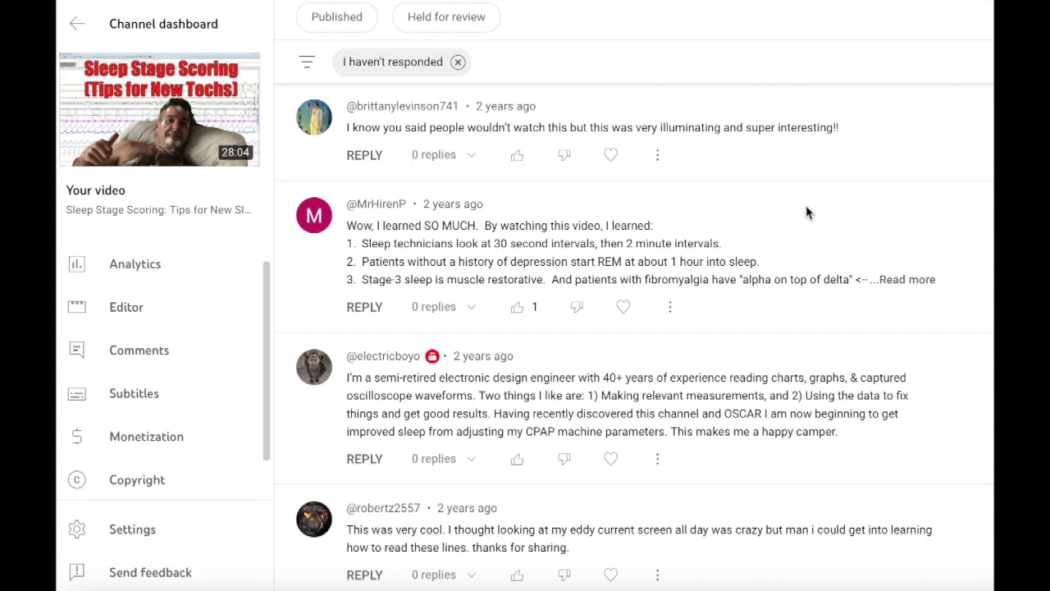
scroll(806, 212, up, 6)
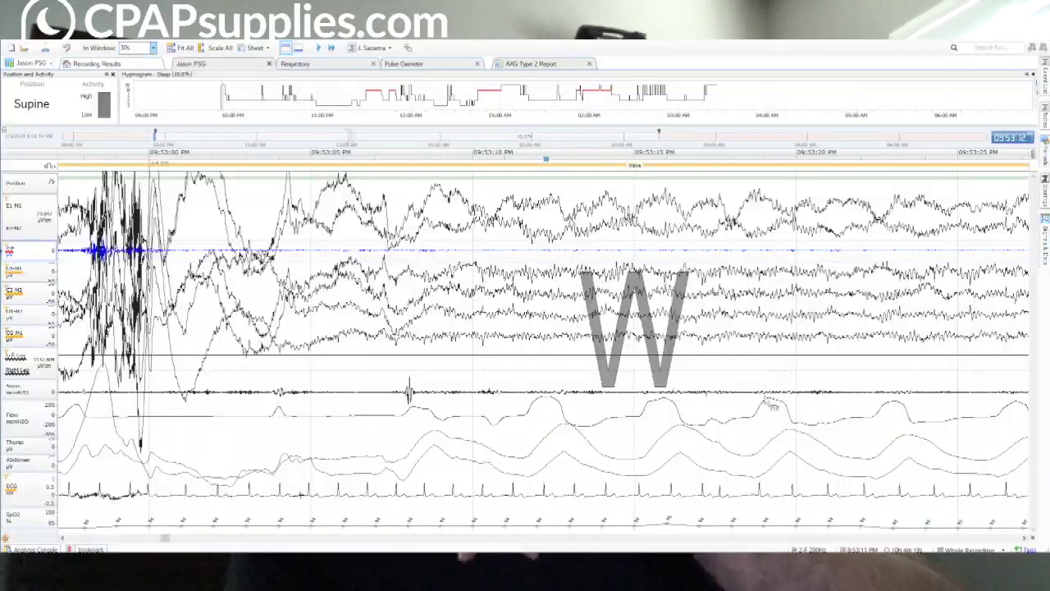
Page forward three epochs to the 09:53:30 PM Wake epoch and select the Position channel.
key(Page_Down)
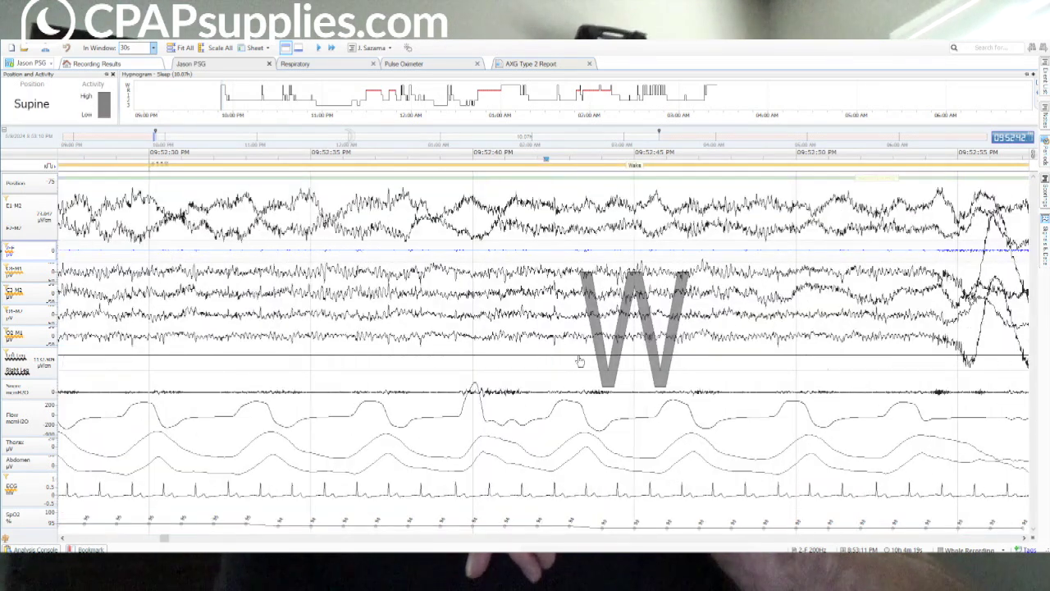
key(Page_Down)
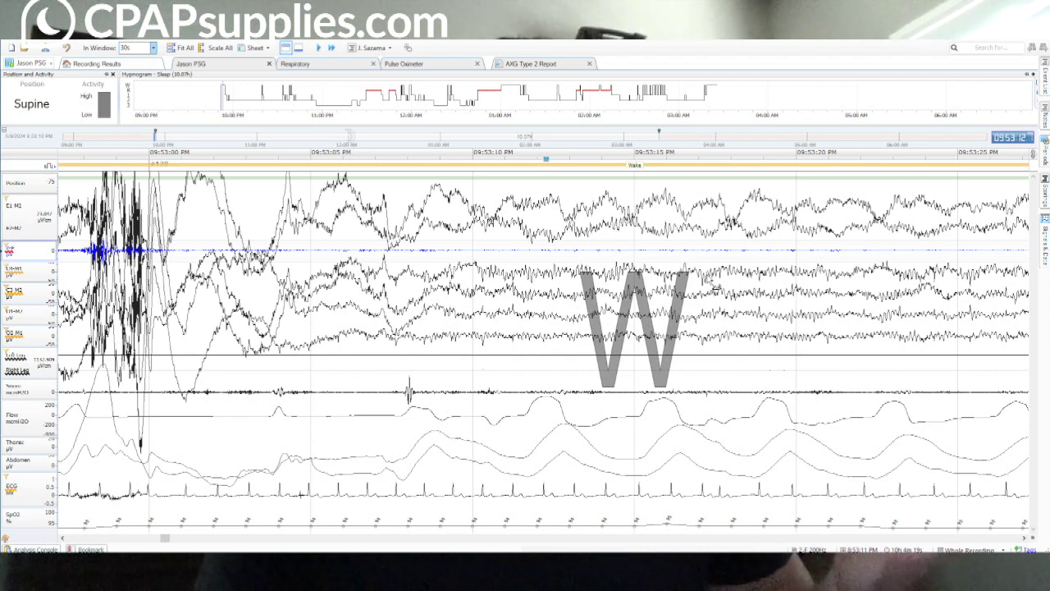
key(Page_Down)
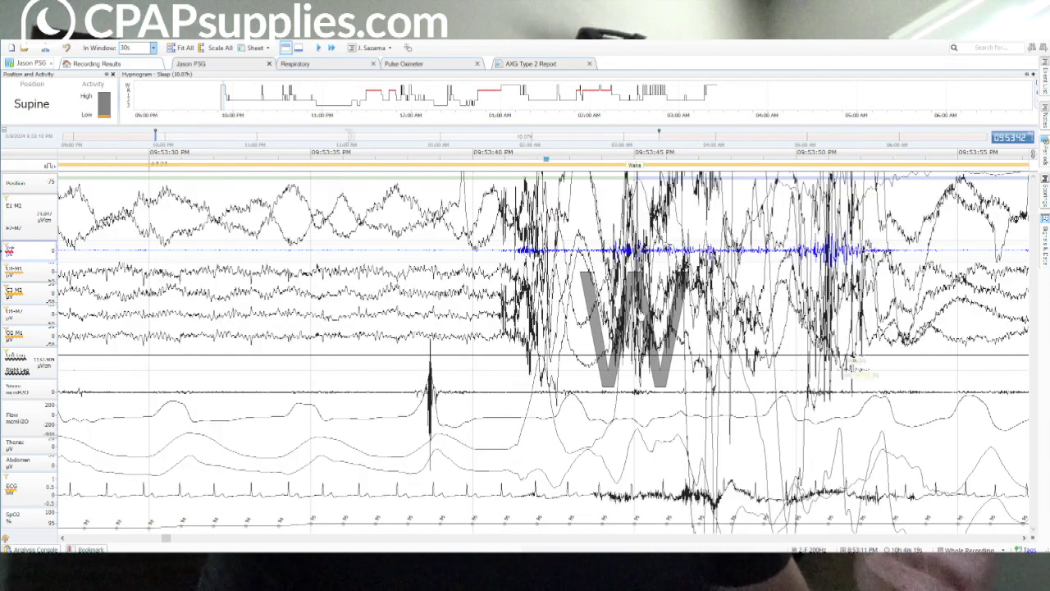
click(403, 179)
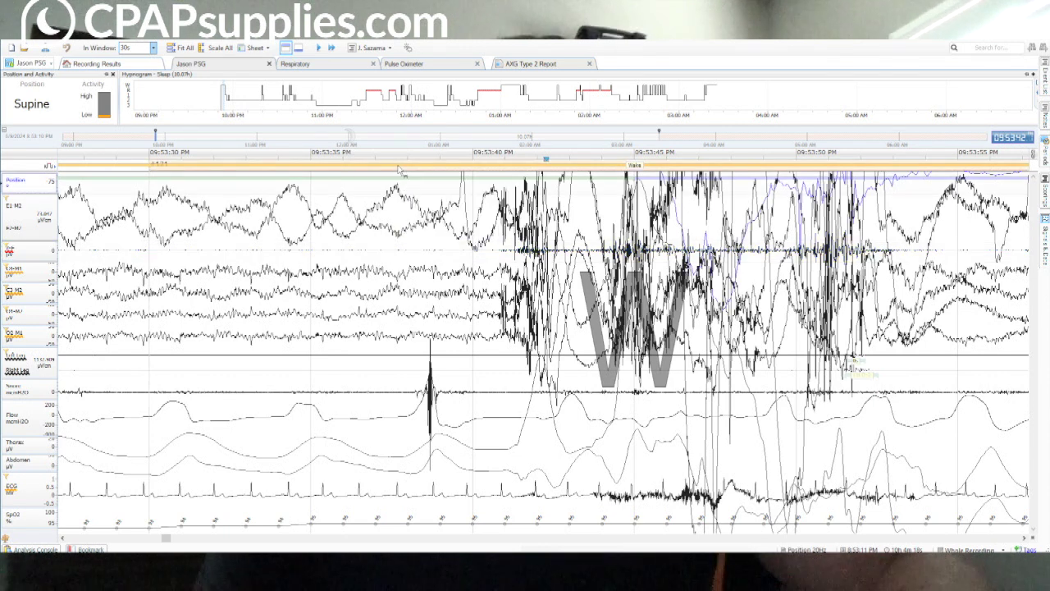
Page four epochs past the 09:55:30 PM Stage N1 epoch to the 09:56:00 PM Stage N2 epoch.
key(Page_Down)
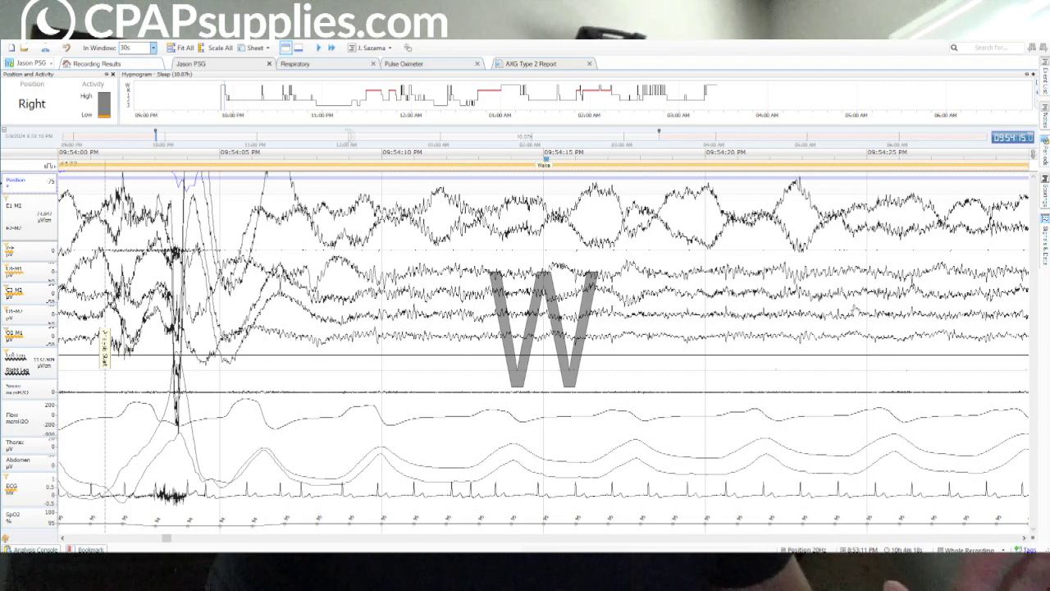
key(Page_Down)
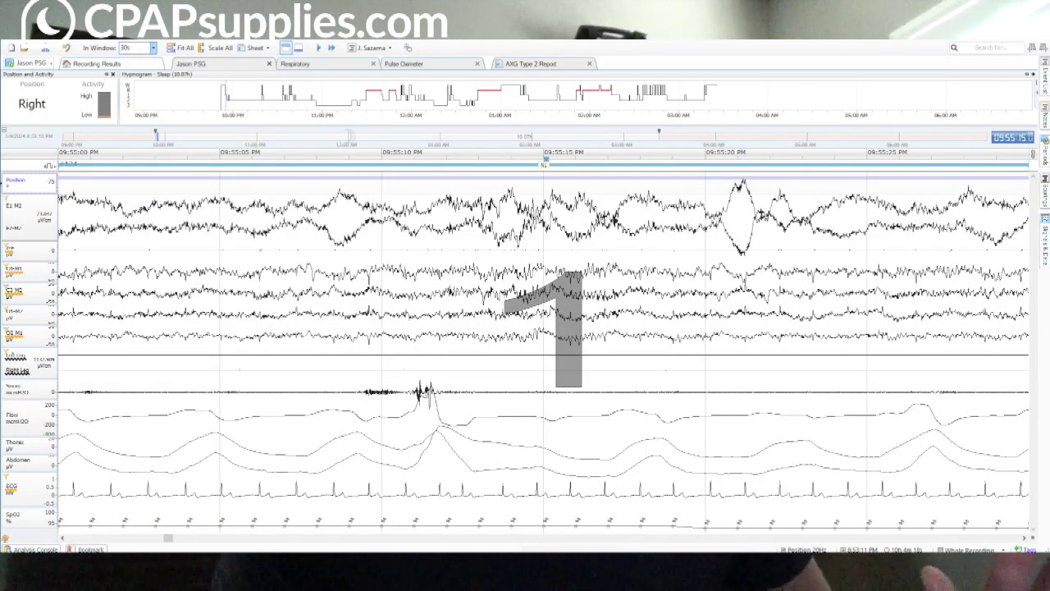
key(Page_Down)
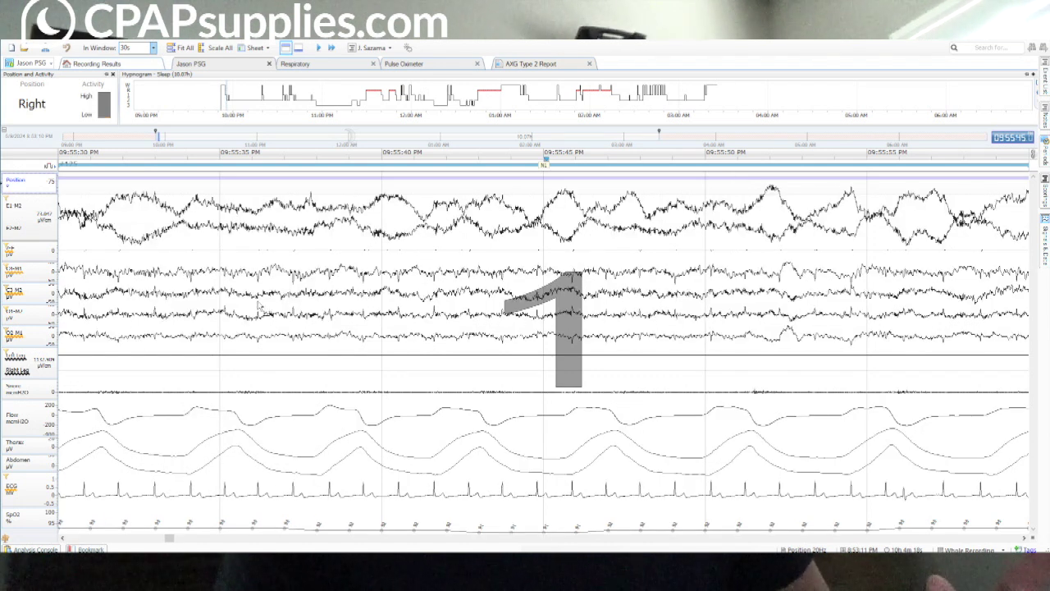
key(Page_Down)
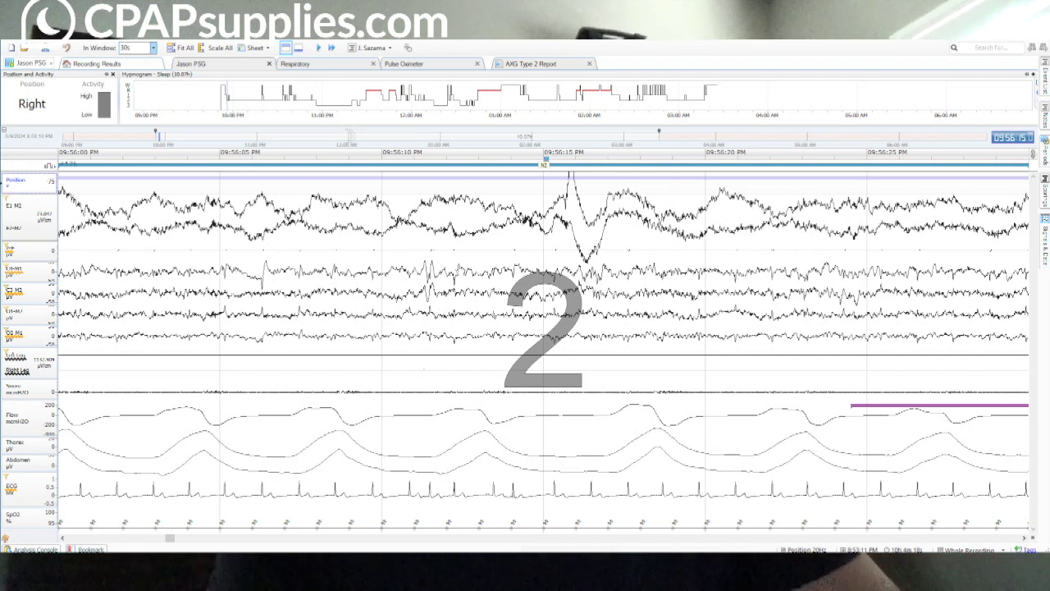
Scroll the signal view to the 09:56:30 PM Stage N2 epoch with the spontaneous arousal.
scroll(391, 321, down, 1)
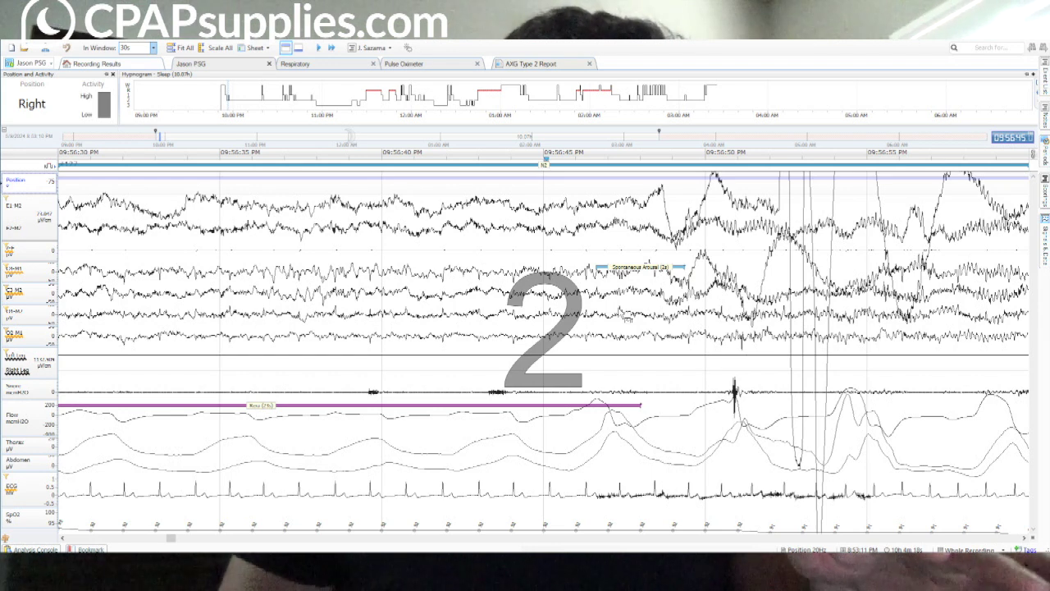
Set the In Window display span to 2m so four 30-second epochs appear together.
click(152, 48)
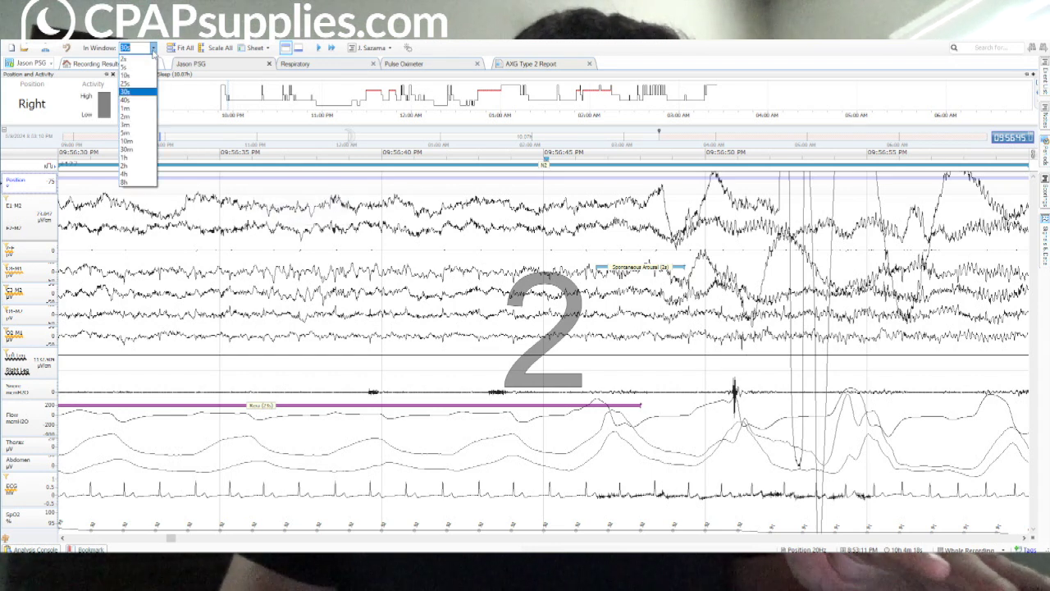
click(134, 115)
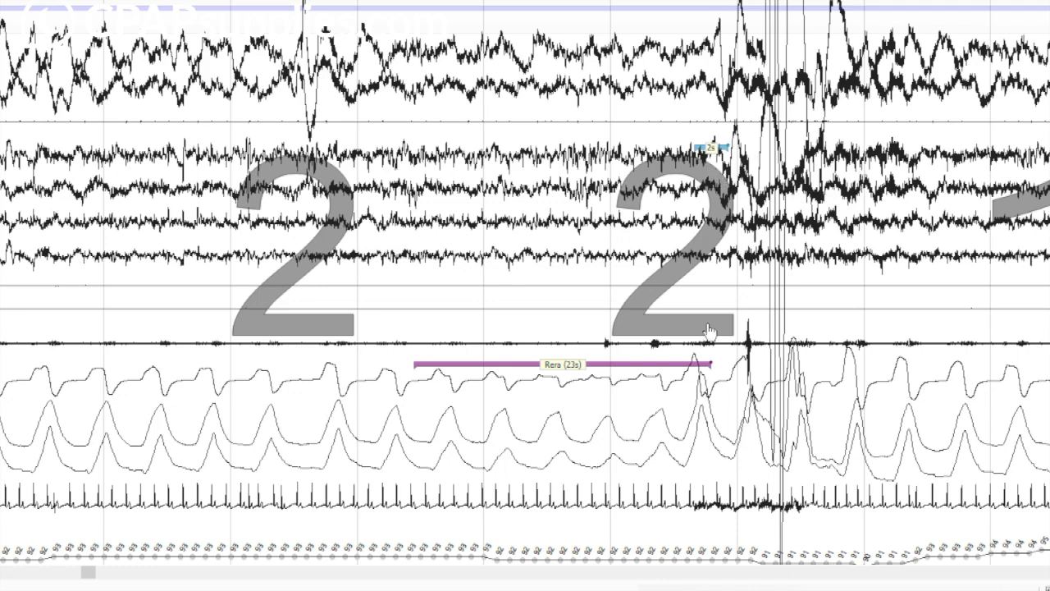
Move past the hypopnea to the Stage N2 epochs with the 45-second desaturation at 9:58:35 PM.
mouse_move(630, 371)
mouse_move(665, 375)
key(Page_Down)
key(Page_Down)
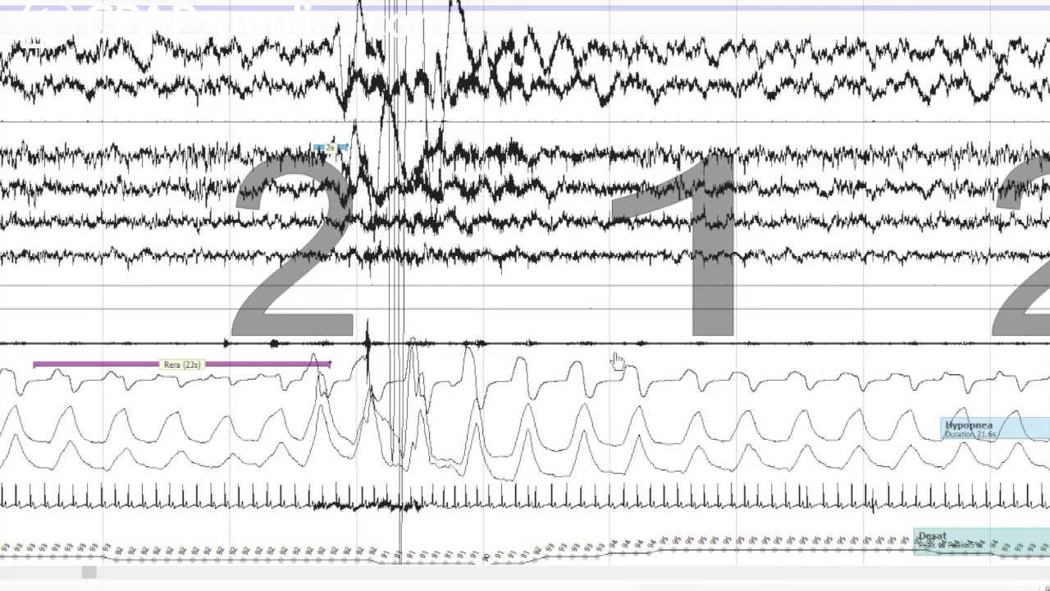
key(Page_Down)
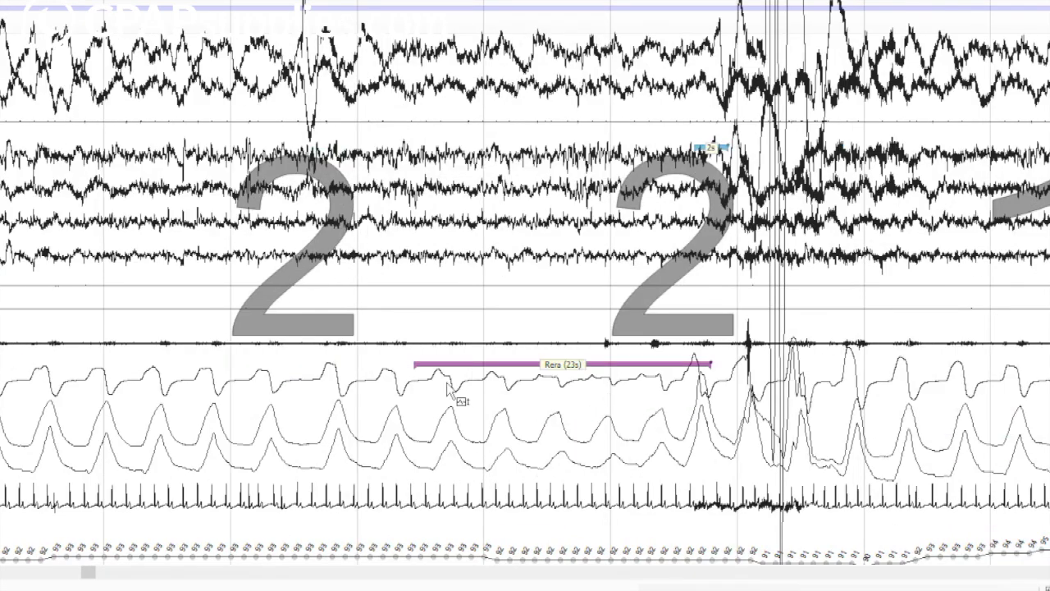
key(Page_Down)
key(Page_Down)
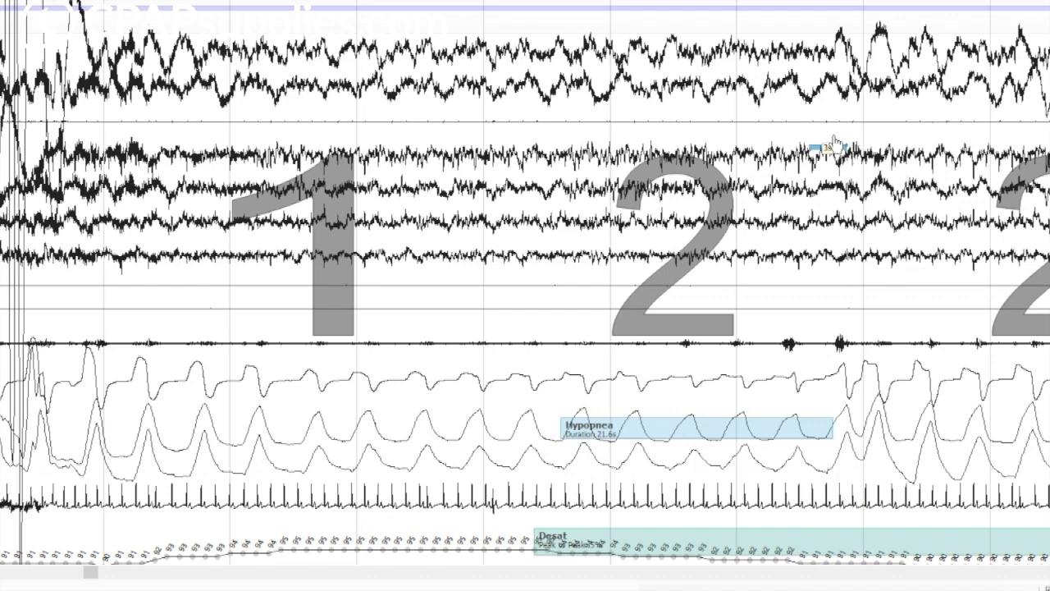
mouse_move(553, 555)
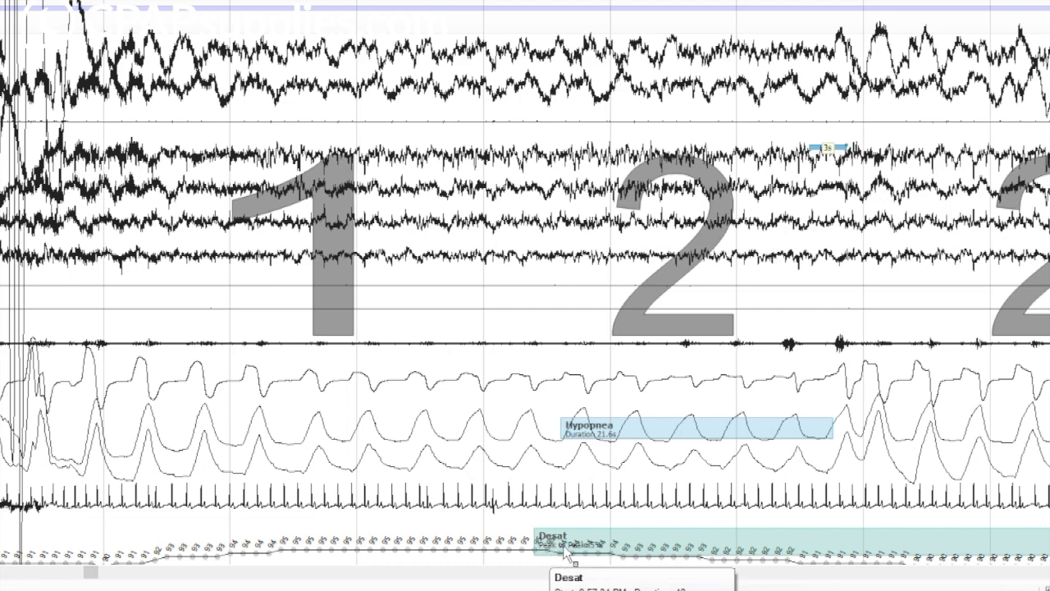
scroll(663, 429, down, 1)
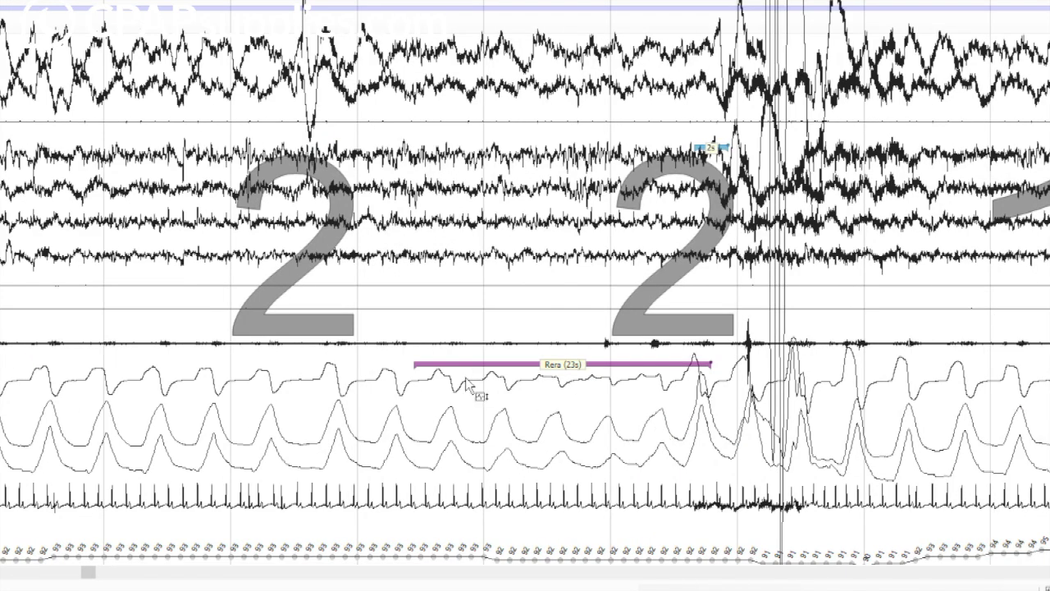
scroll(691, 375, down, 1)
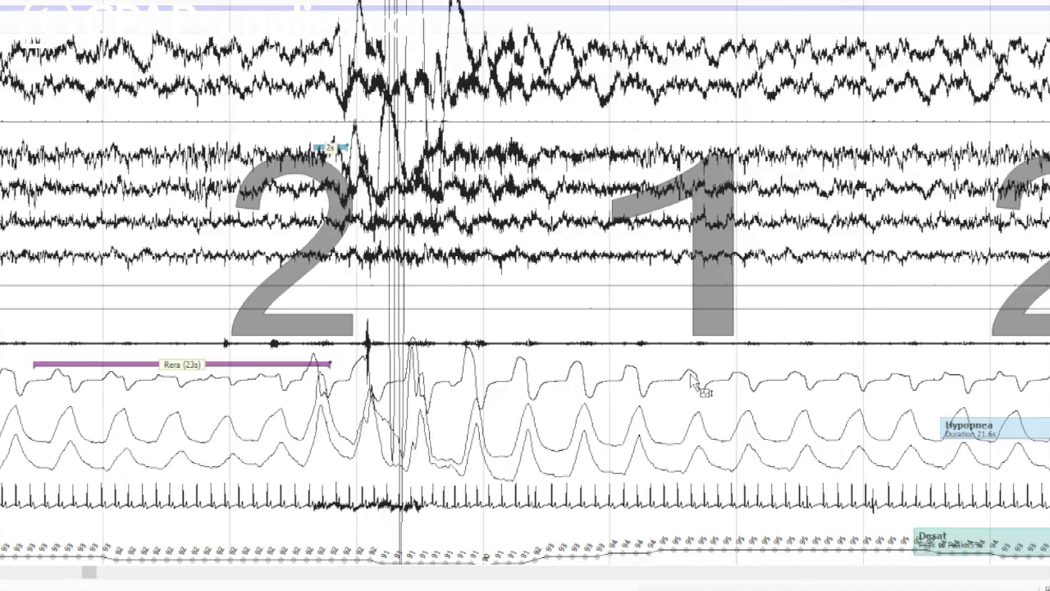
scroll(691, 375, down, 4)
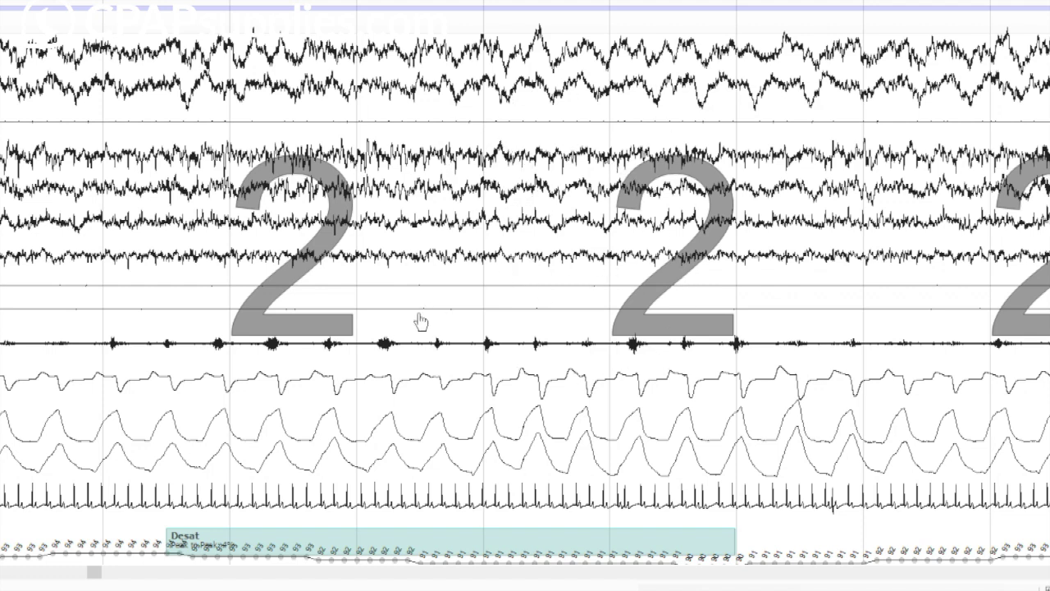
Advance an epoch and measure the 7.918-second stretch of reduced airflow in Stage N2.
scroll(416, 344, down, 2)
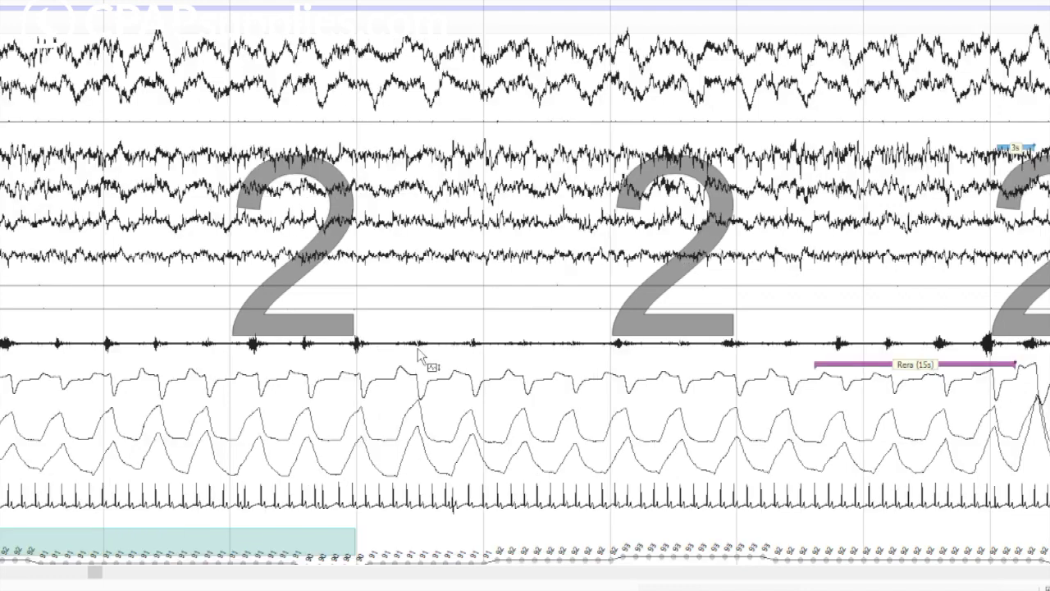
mouse_move(650, 152)
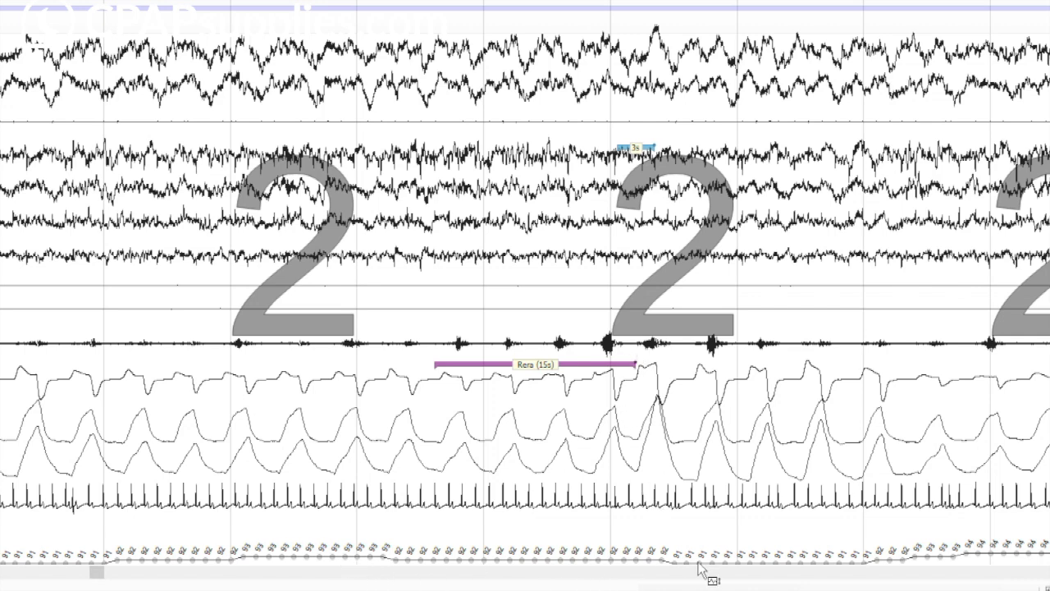
key(Page_Down)
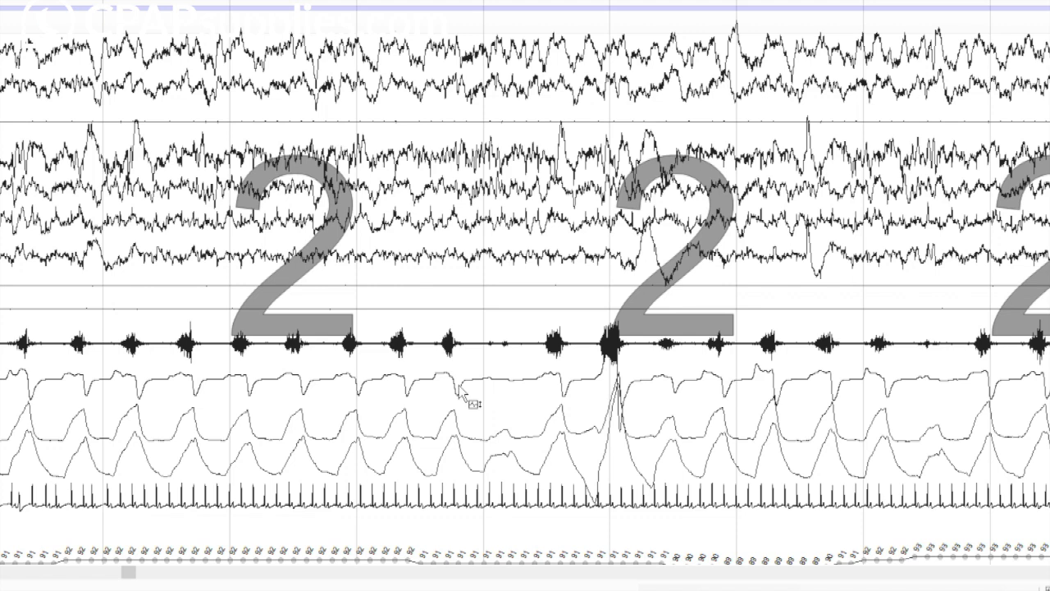
drag(461, 389, 564, 399)
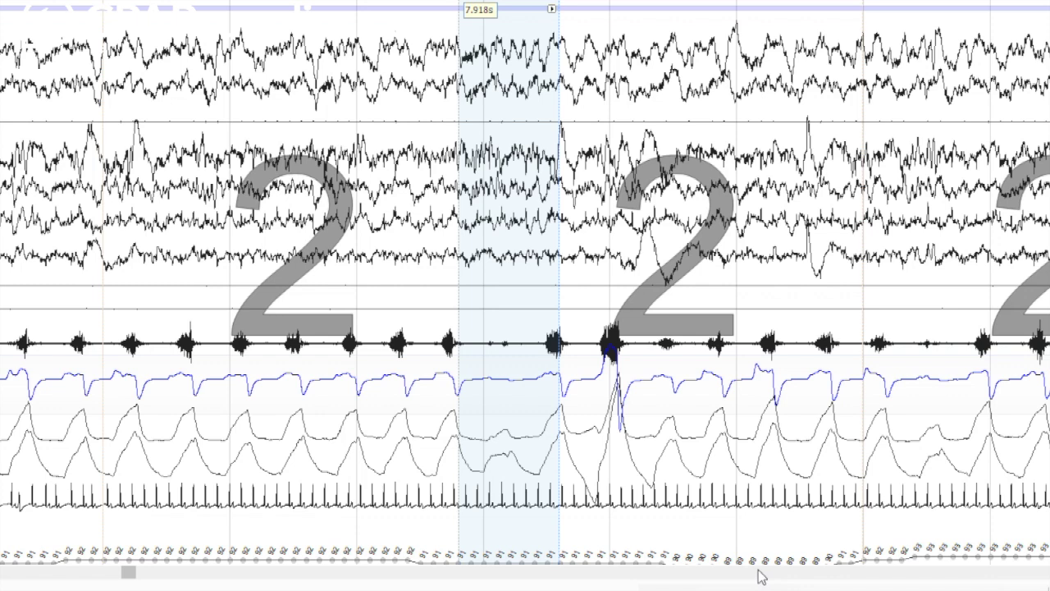
click(572, 391)
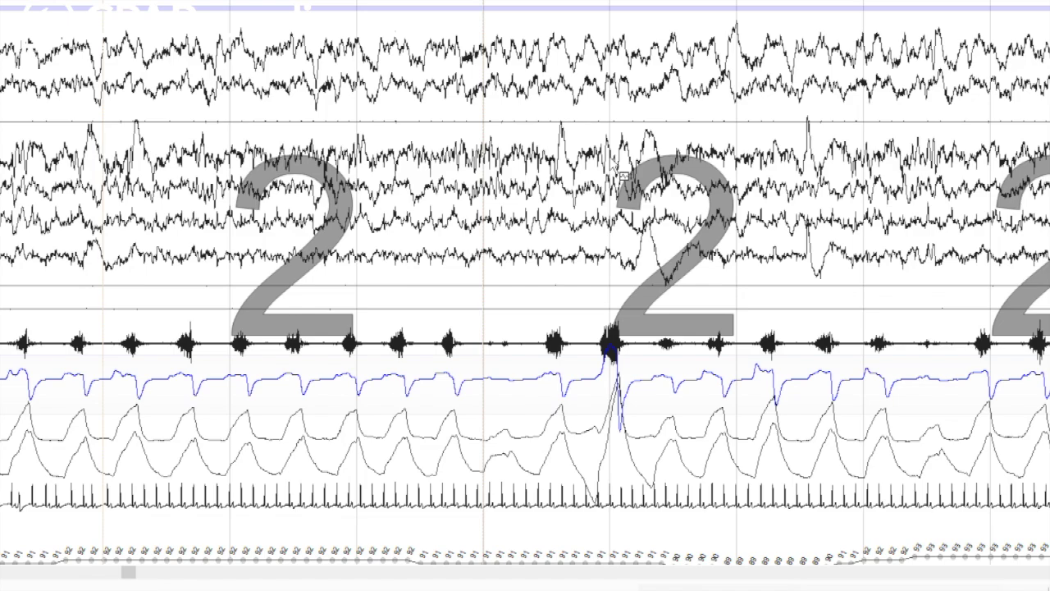
Page forward four times to the Stage N2 epochs around 10:49:30–10:51:20 PM.
key(Page_Down)
key(Page_Down)
key(Page_Down)
key(Page_Down)
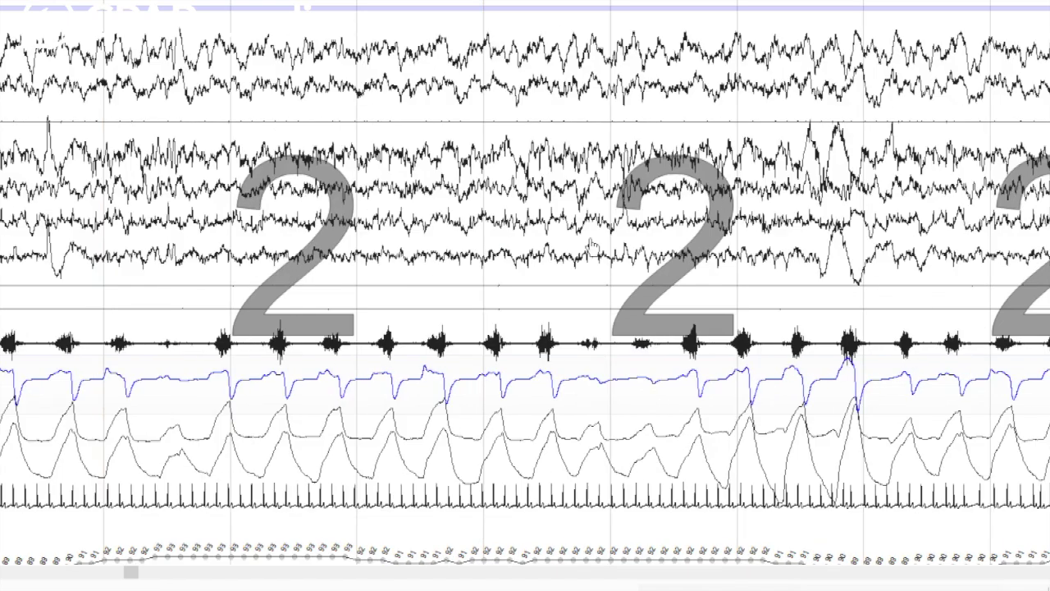
key(Page_Down)
key(Page_Down)
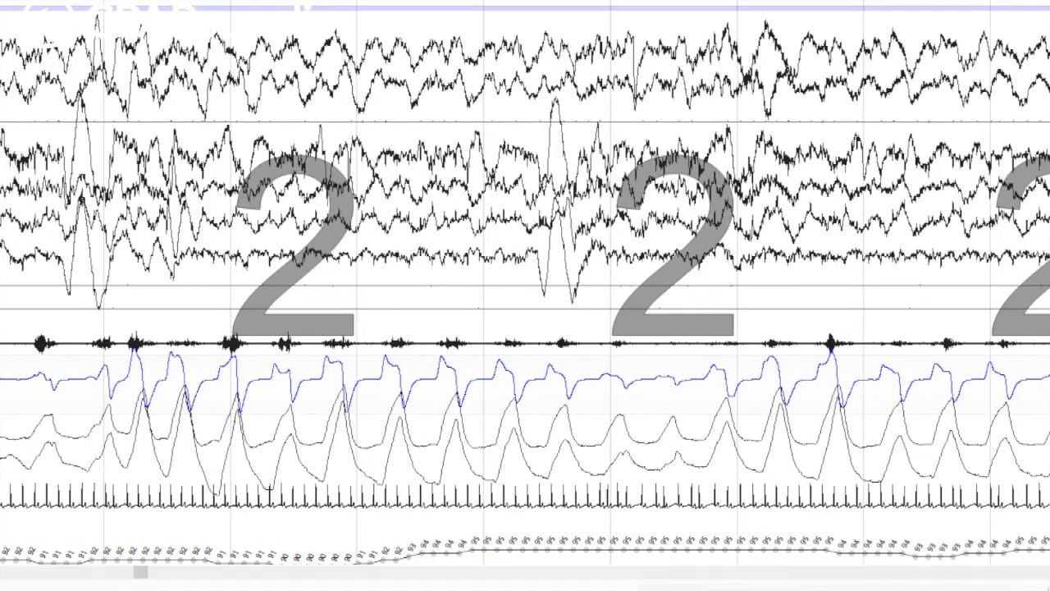
key(Page_Down)
key(Page_Down)
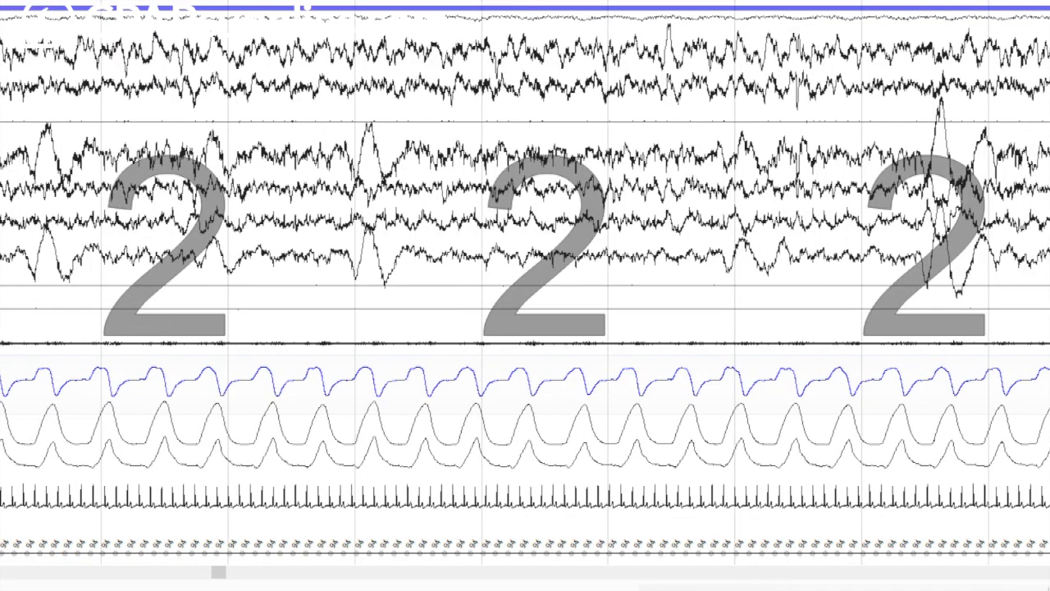
key(Page_Down)
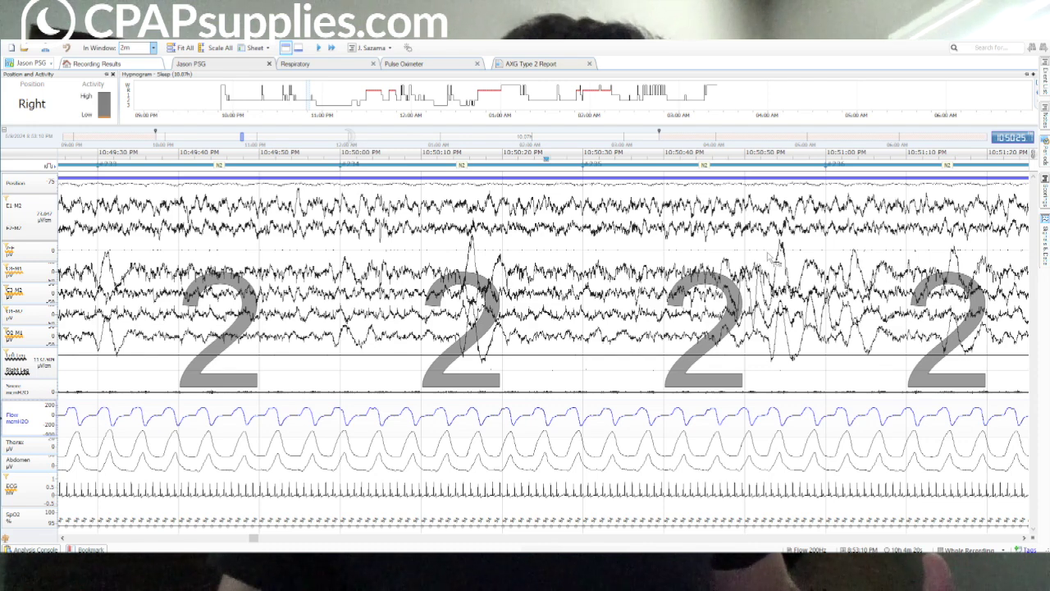
Step forward three epochs to the 10:55 PM window where Stage N2 gives way to N3.
key(Right)
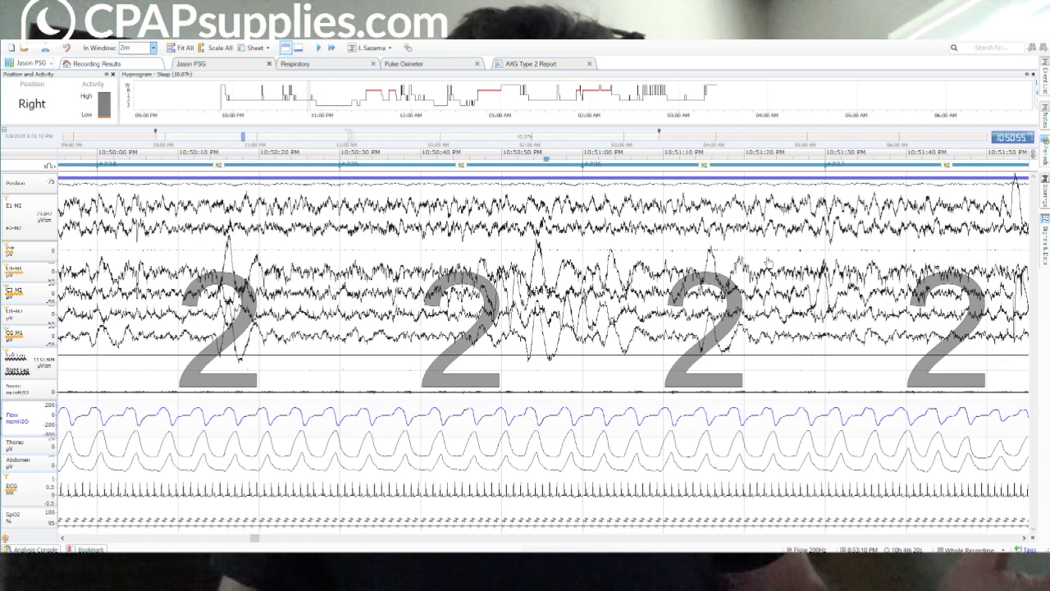
key(Right)
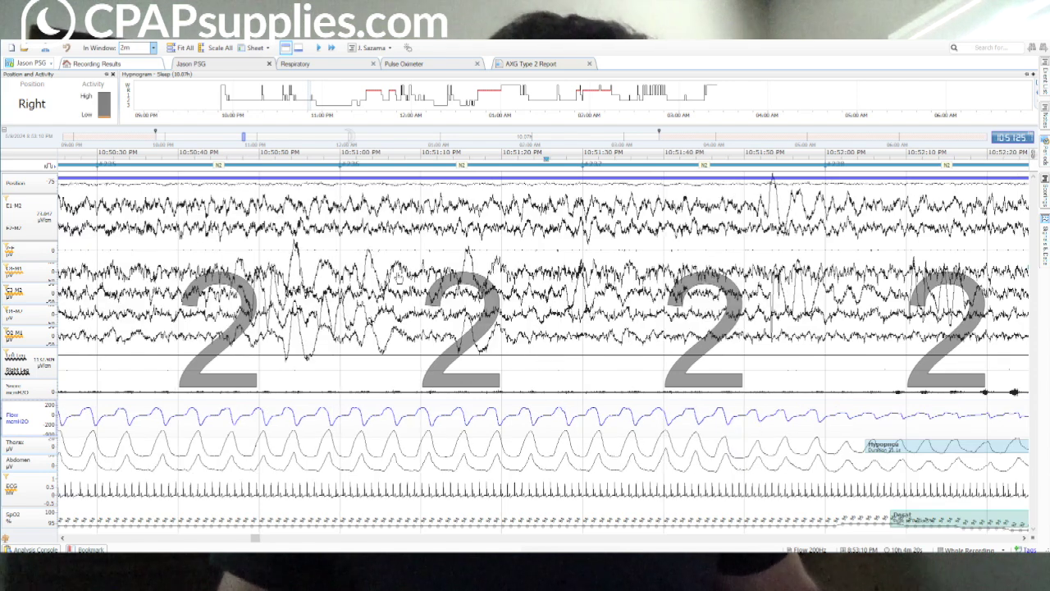
key(Right)
key(Right)
key(Right)
key(Right)
key(Right)
key(Right)
key(Right)
key(Right)
key(Right)
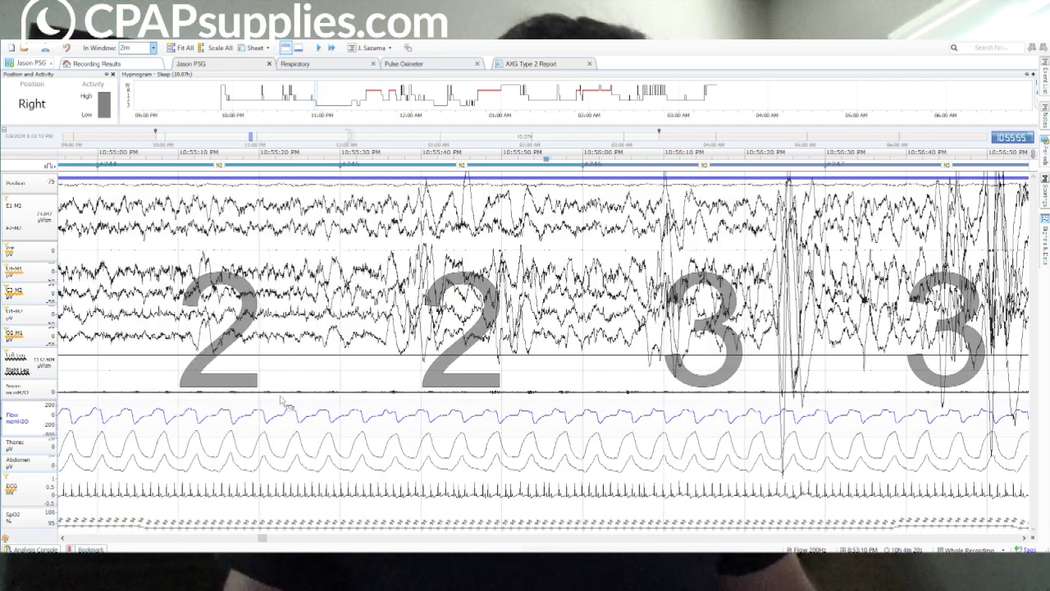
Step two more epochs so all four visible epochs from 10:56:30 PM are Stage N3.
key(Right)
key(Right)
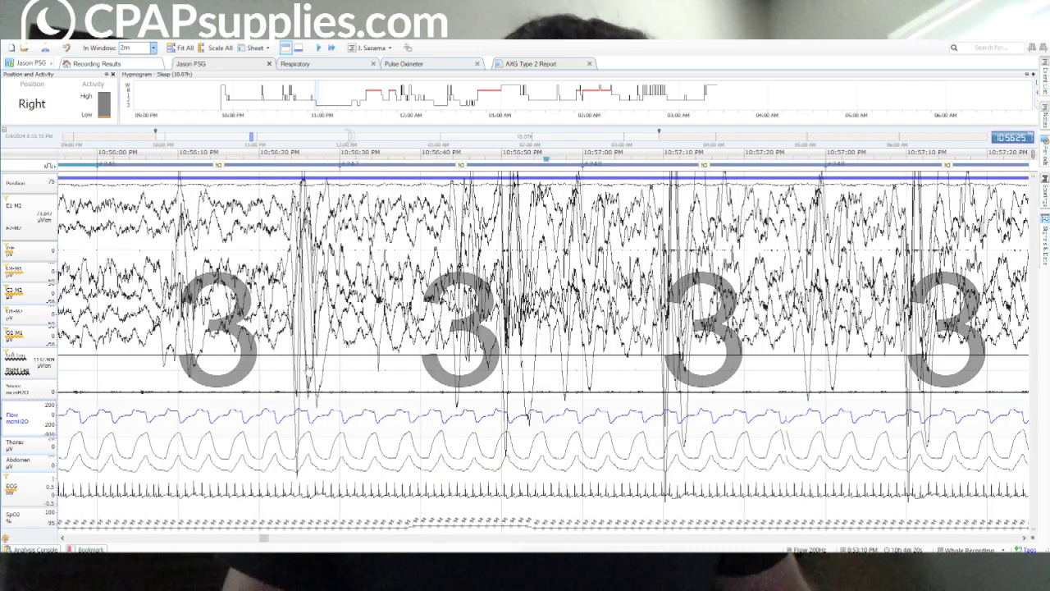
key(Right)
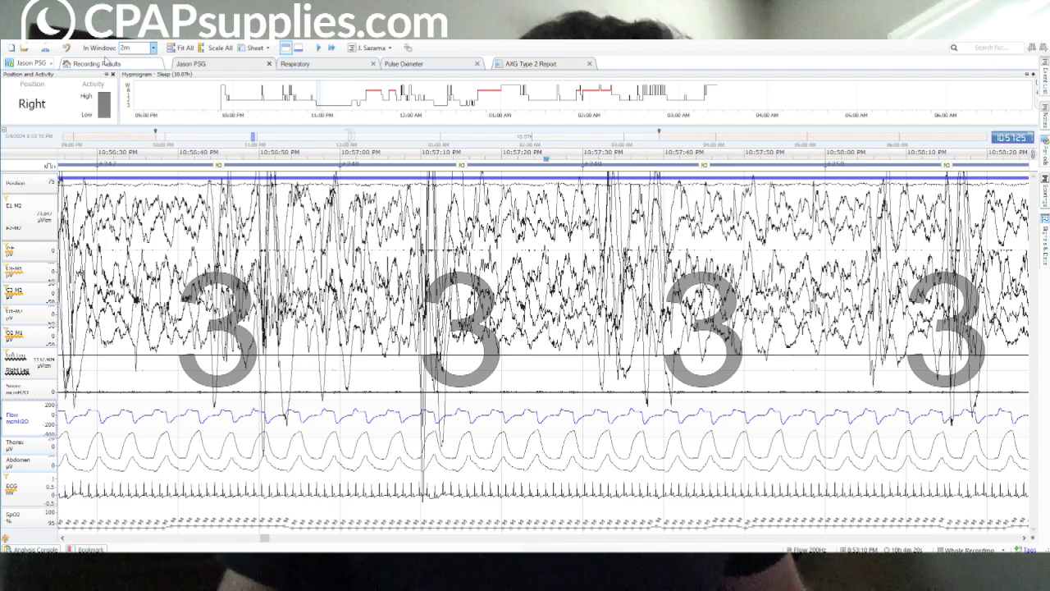
Switch to a 30-second window and step through the N3 epochs to 11:00:00 PM.
click(153, 48)
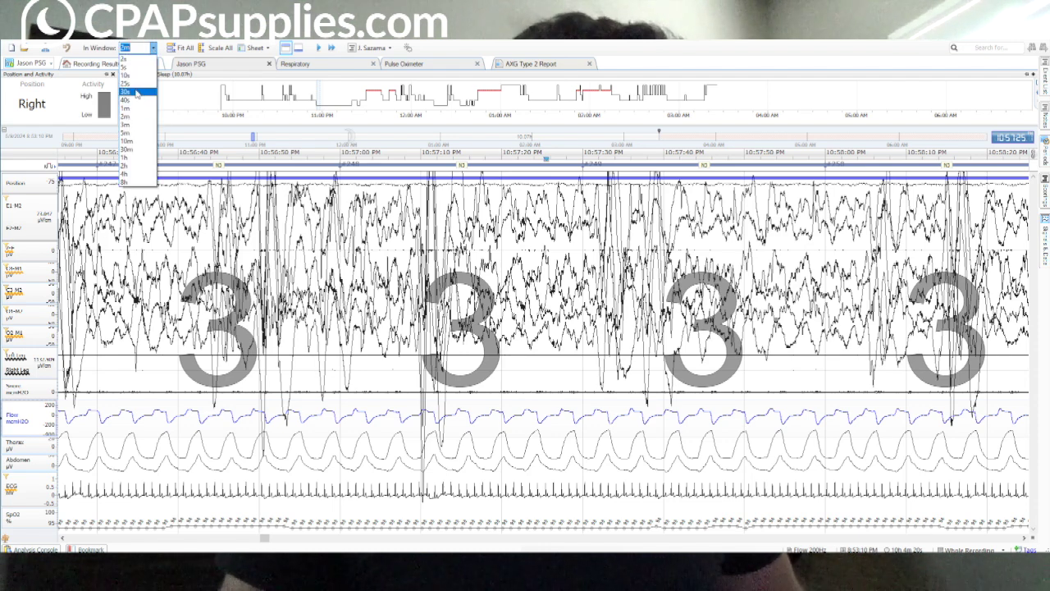
click(138, 94)
key(Page_Down)
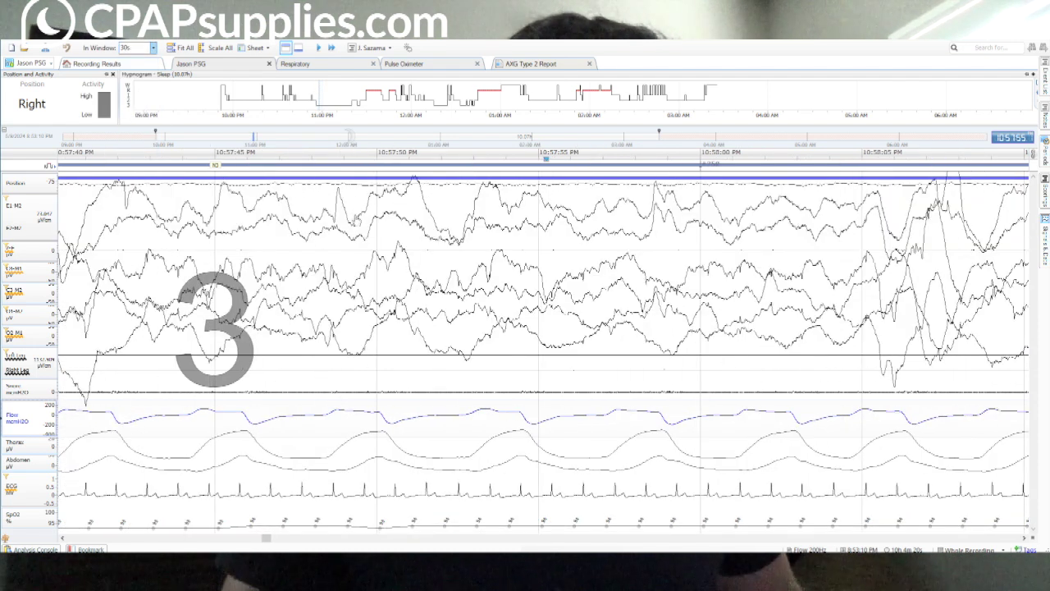
key(Page_Down)
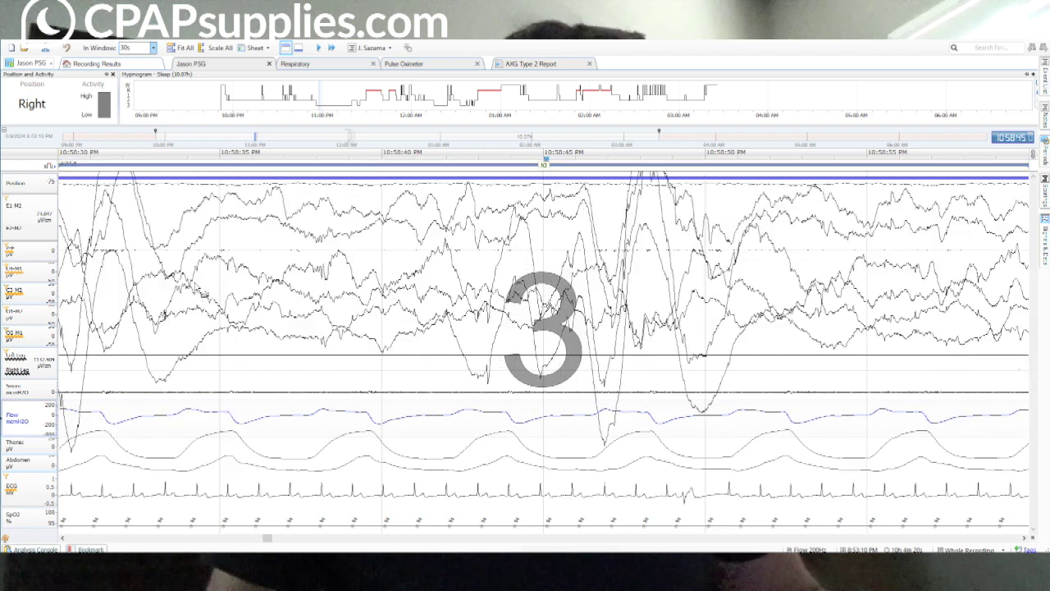
key(Page_Down)
key(Page_Down)
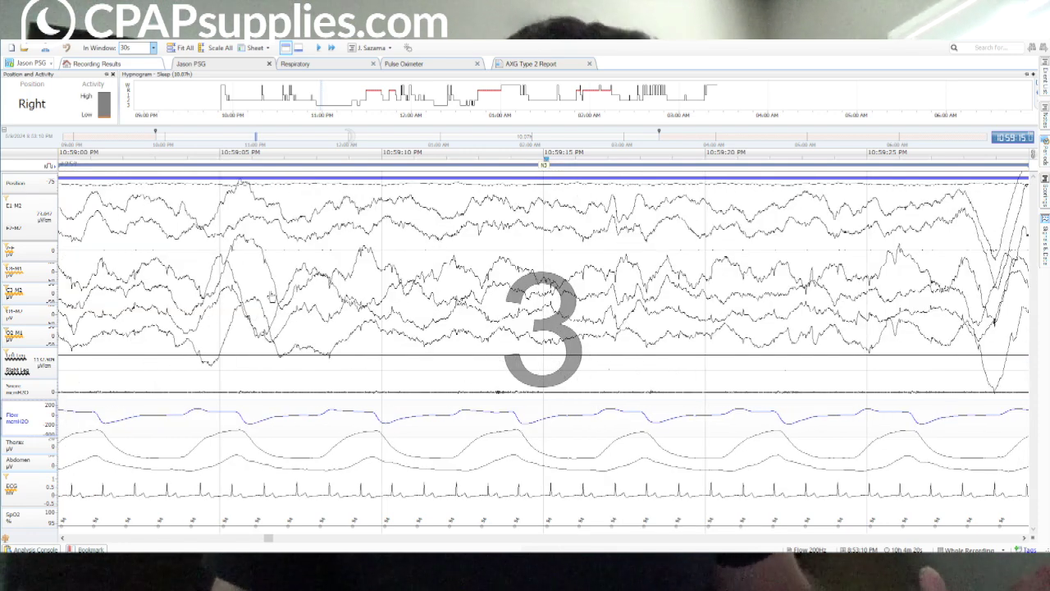
key(Page_Down)
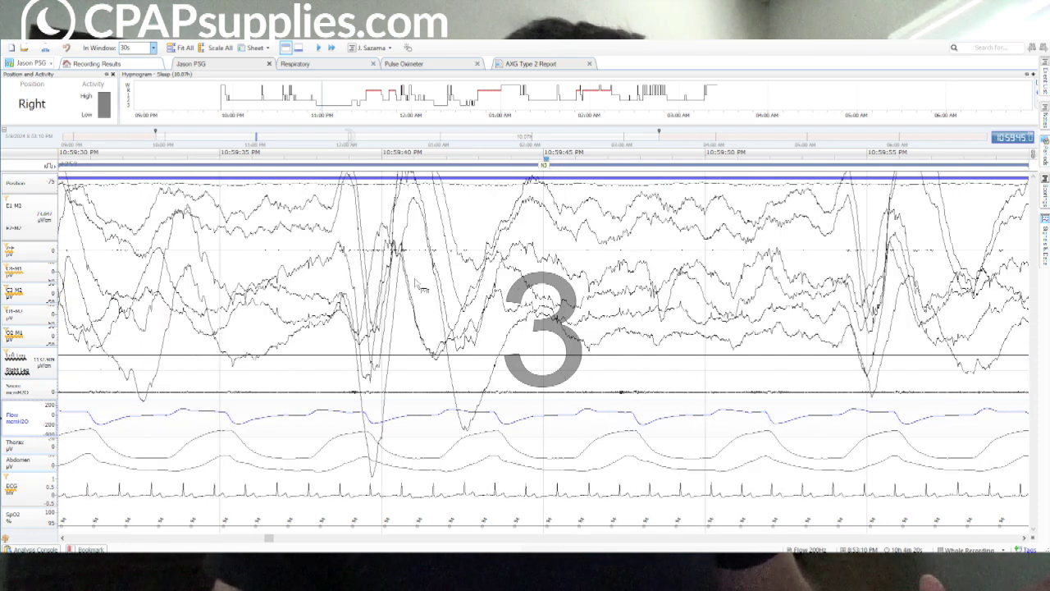
key(Page_Down)
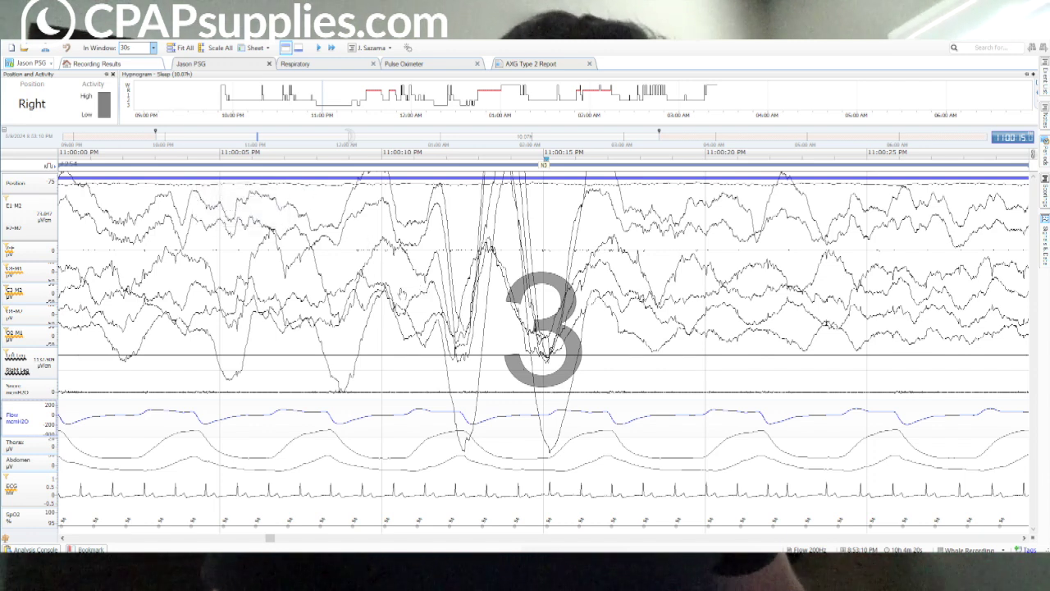
click(154, 48)
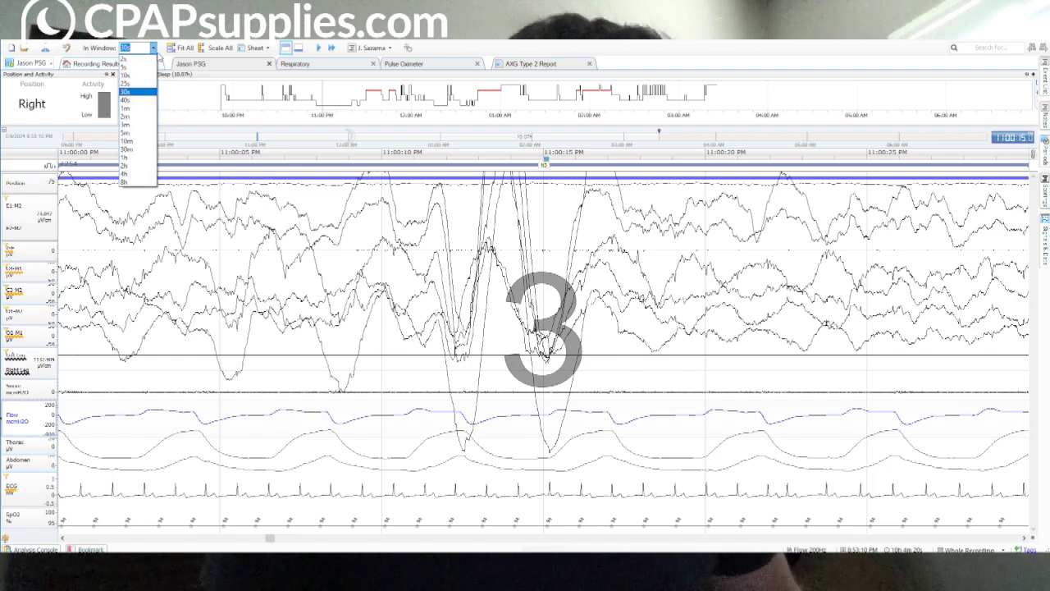
Restore the 2m window and scroll to about 11:24:50–11:26:40 PM, where N3 becomes N2.
click(137, 116)
scroll(415, 353, down, 4)
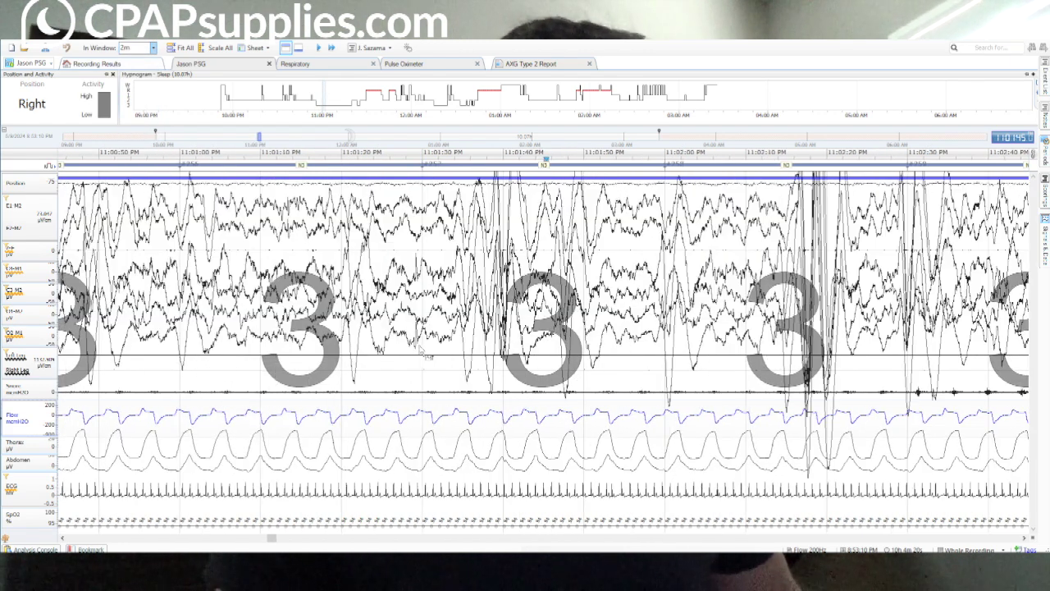
scroll(432, 347, down, 2)
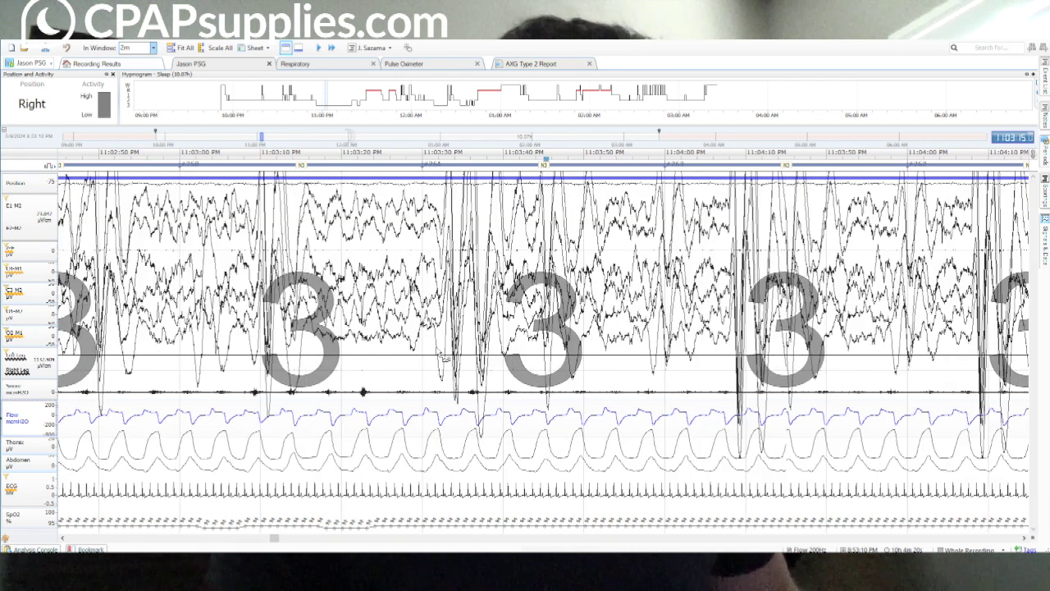
scroll(445, 358, down, 1)
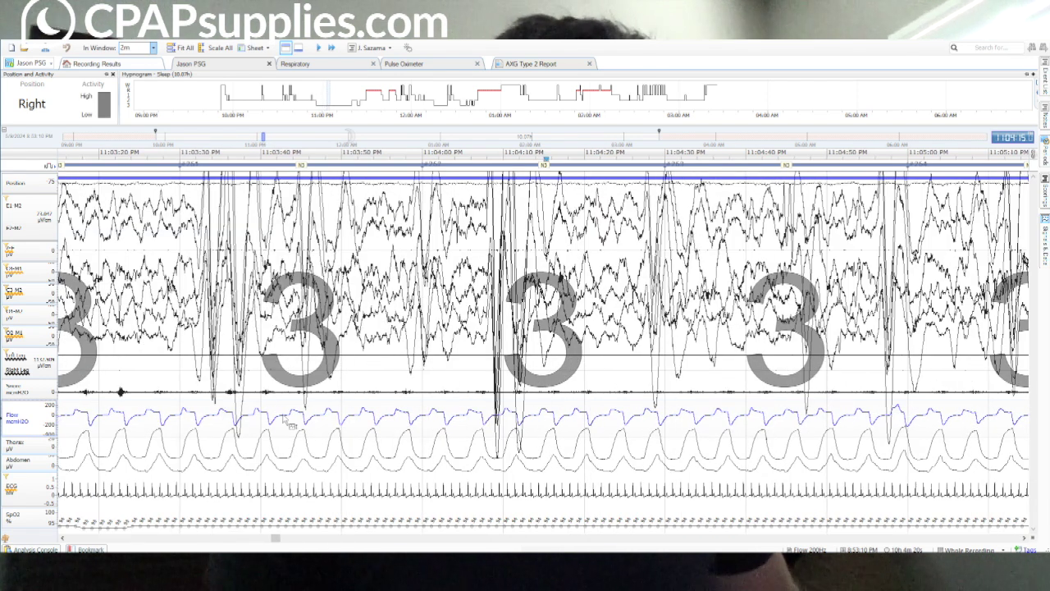
scroll(309, 420, down, 8)
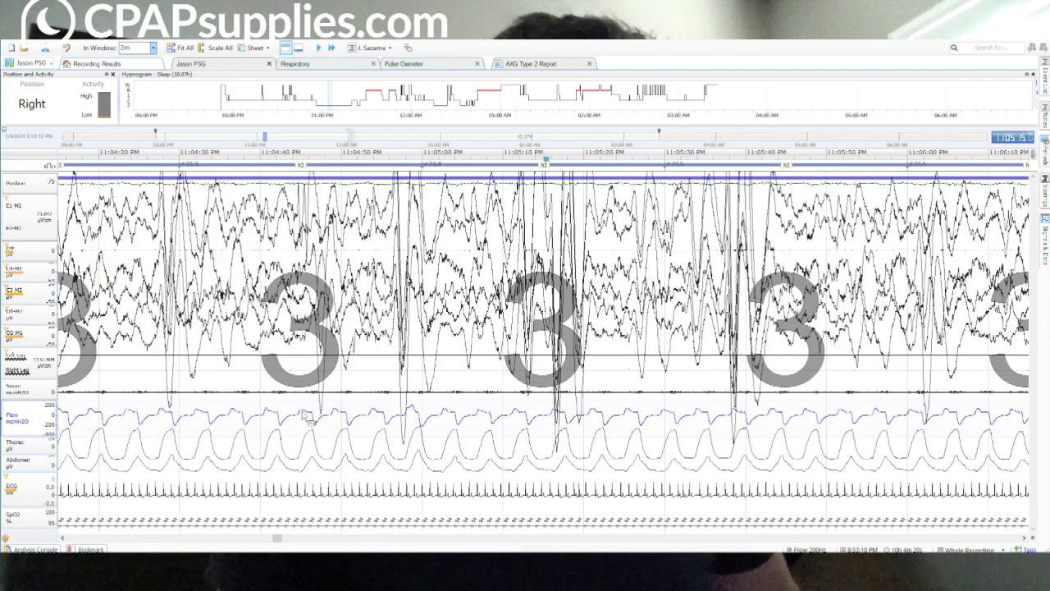
scroll(314, 424, down, 8)
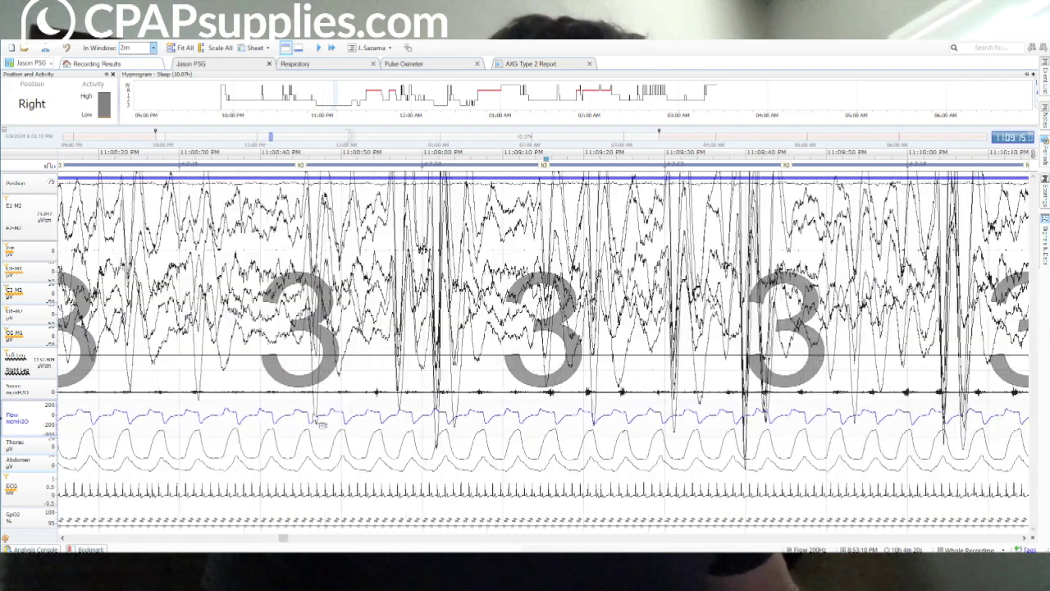
scroll(357, 386, down, 10)
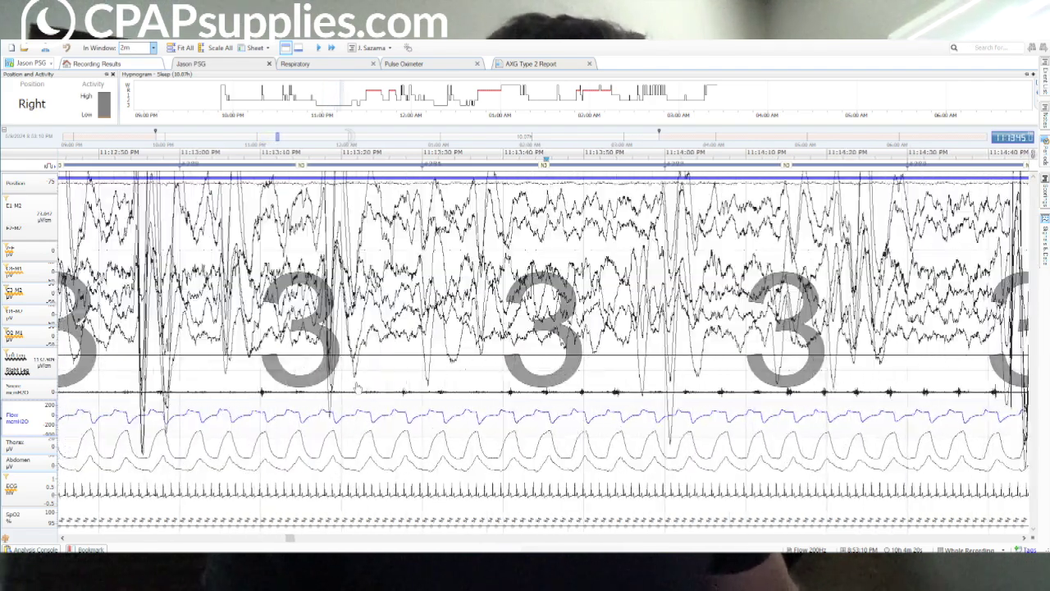
scroll(357, 386, down, 10)
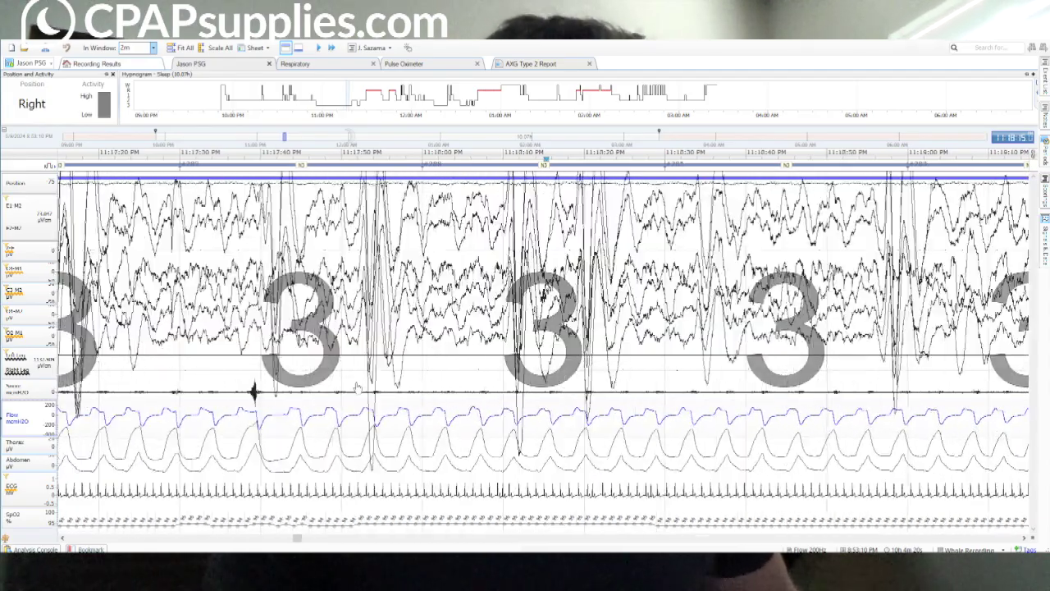
scroll(357, 387, down, 7)
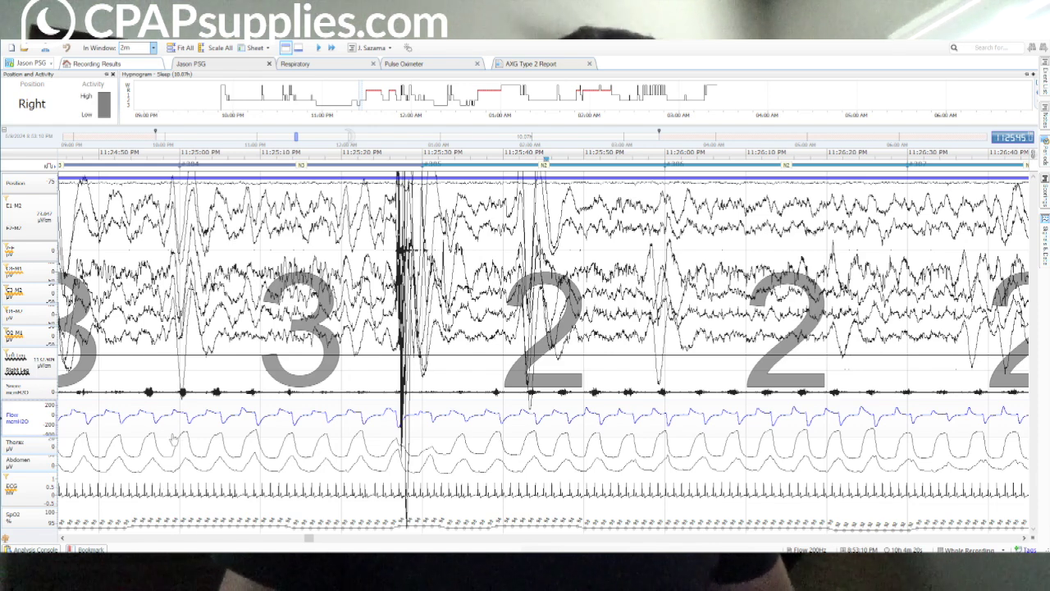
scroll(160, 415, up, 3)
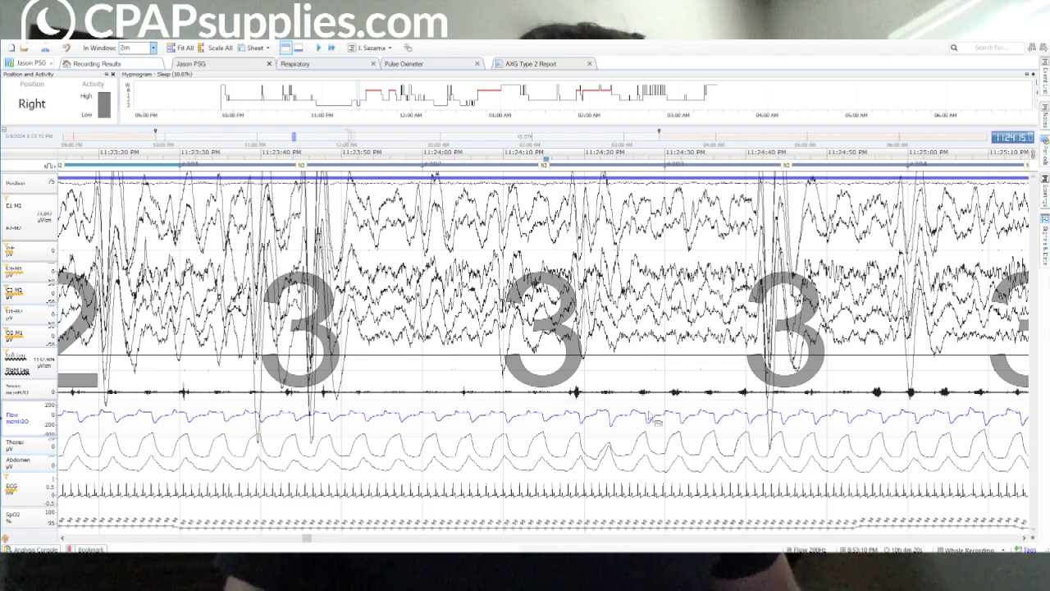
scroll(751, 421, down, 2)
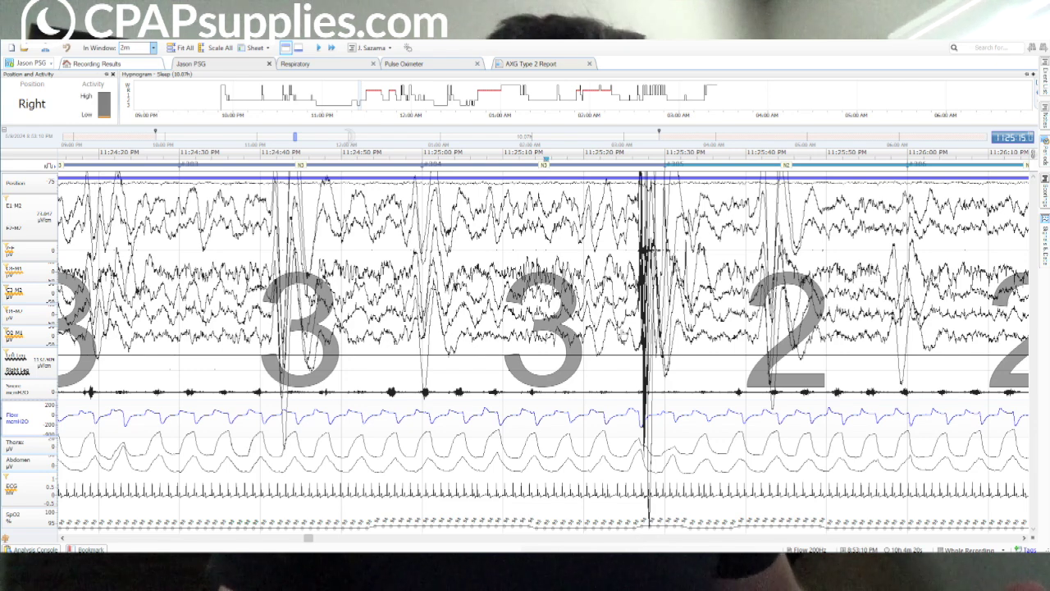
Step back and forth across the N2 epochs, settling near the 11:27:50 PM epoch.
key(Right)
key(Right)
key(Right)
key(Right)
key(Right)
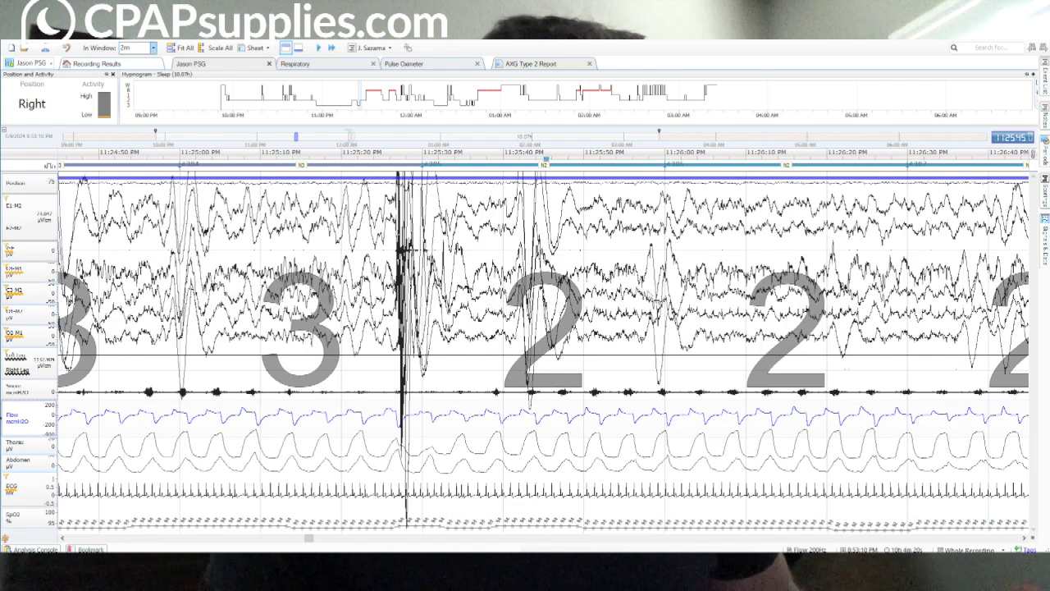
key(Right)
key(Right)
key(Right)
key(Right)
key(Right)
key(Right)
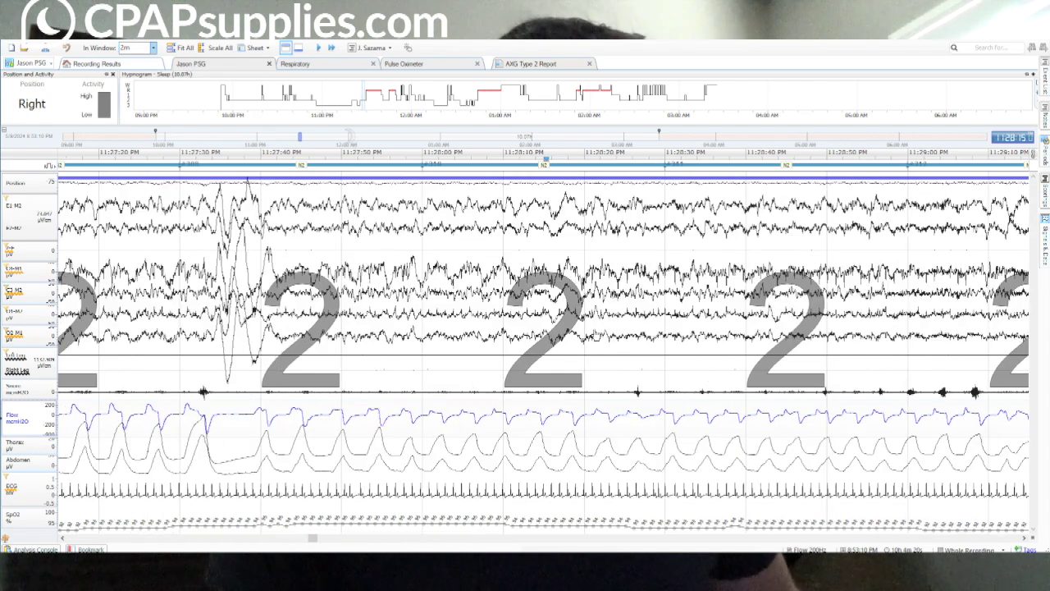
key(Left)
key(Left)
key(Left)
key(Left)
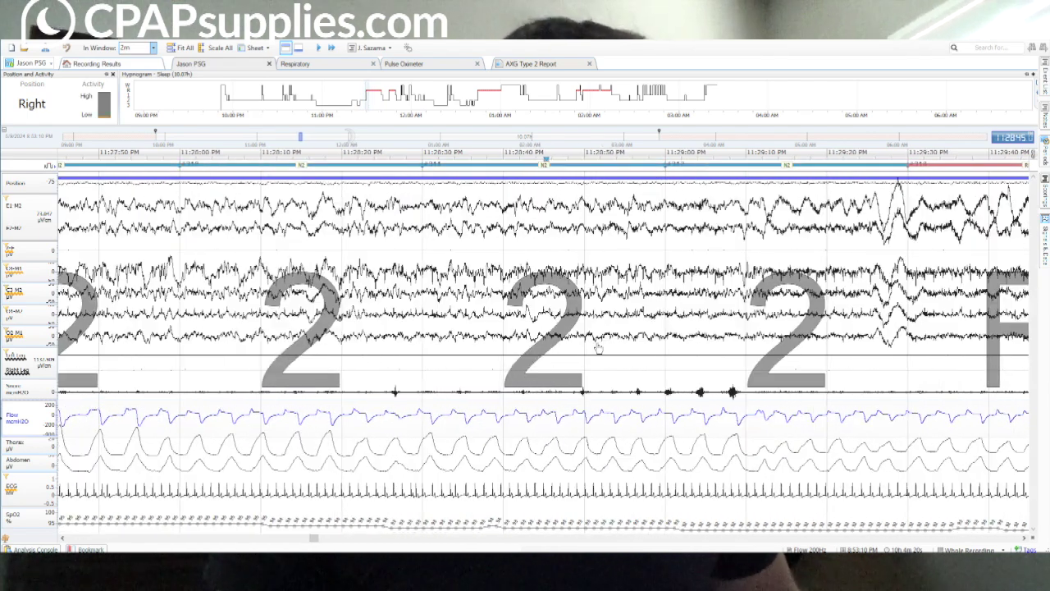
key(Right)
key(Right)
key(Right)
key(Left)
key(Left)
key(Left)
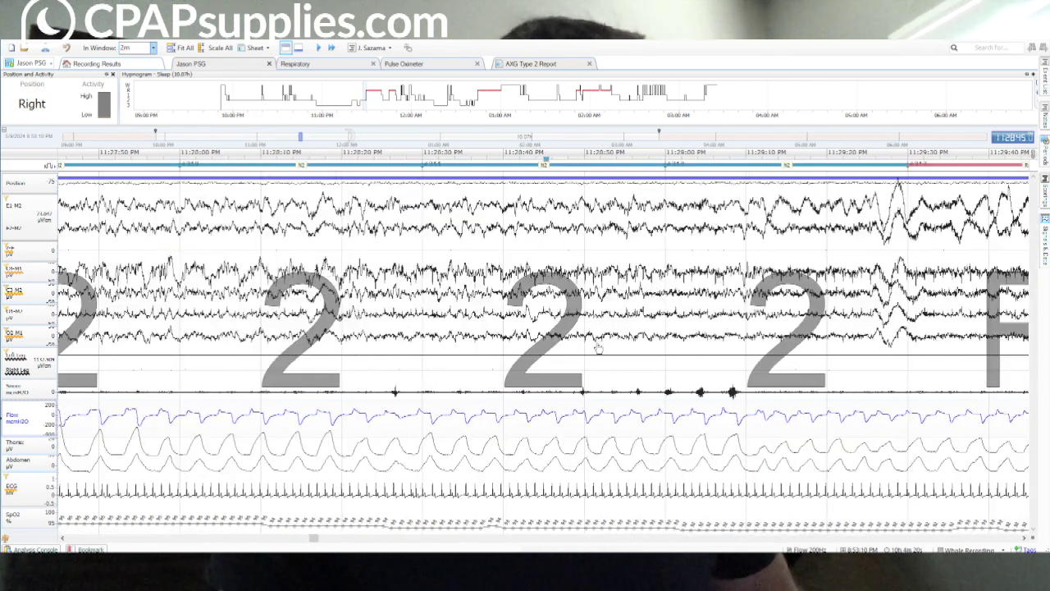
key(Left)
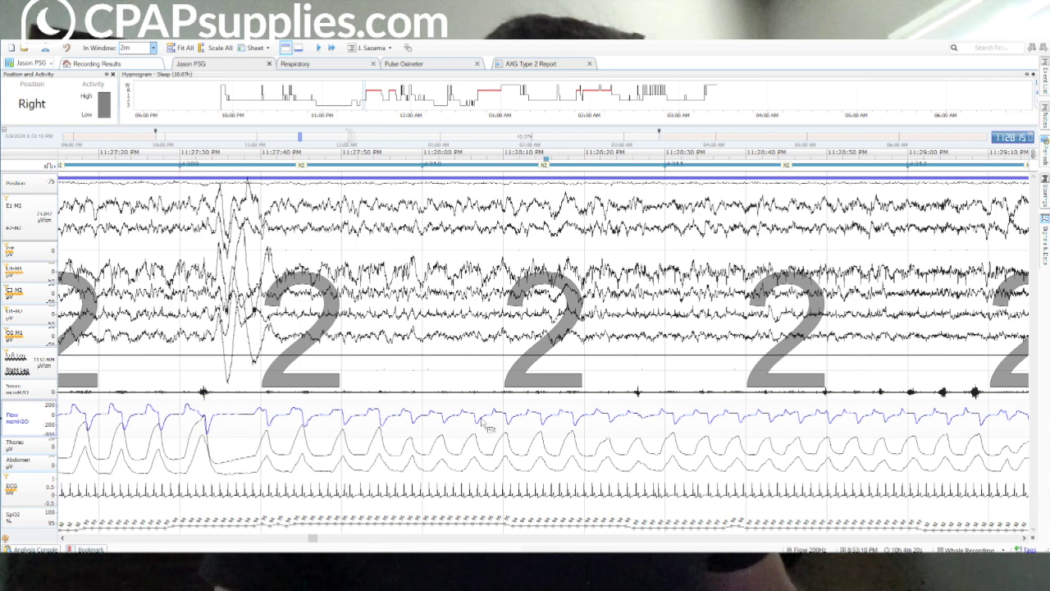
Scroll forward into the run of REM-scored epochs around 11:32 PM.
scroll(486, 425, down, 1)
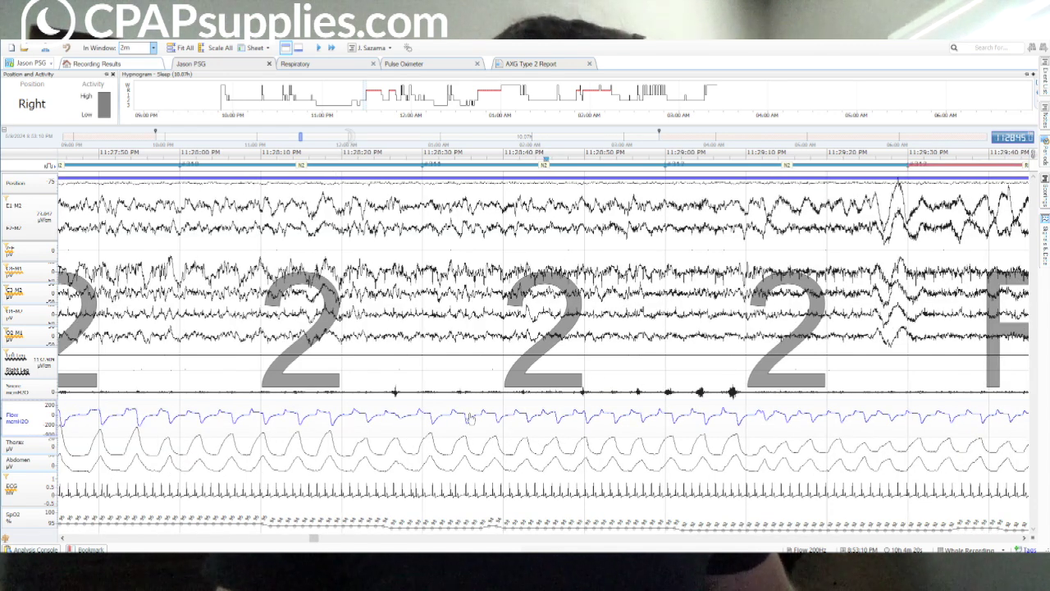
scroll(472, 418, down, 1)
scroll(476, 420, down, 1)
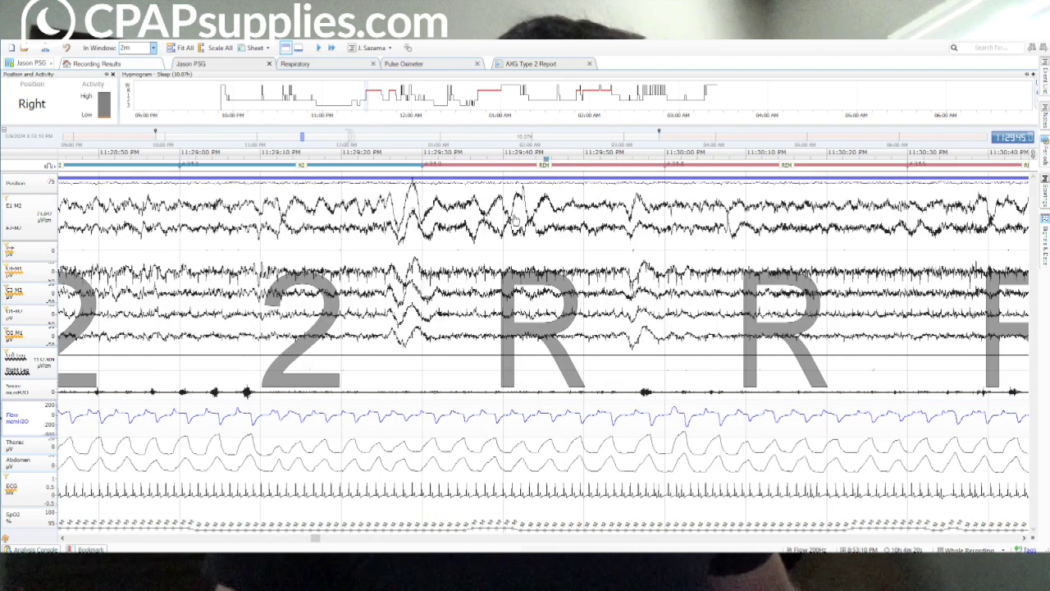
scroll(526, 220, down, 1)
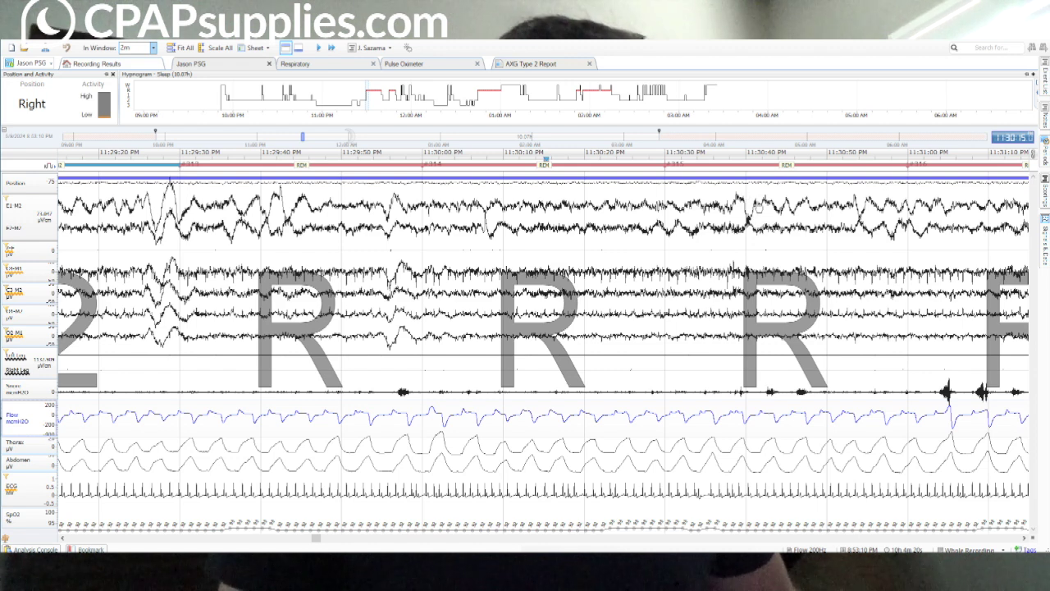
scroll(757, 221, down, 1)
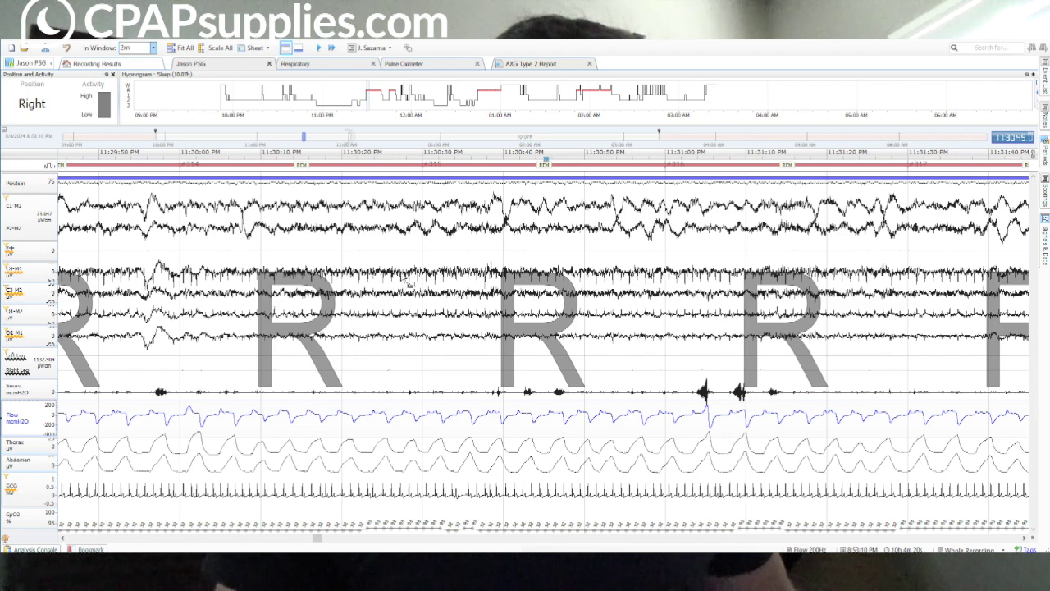
scroll(469, 284, down, 3)
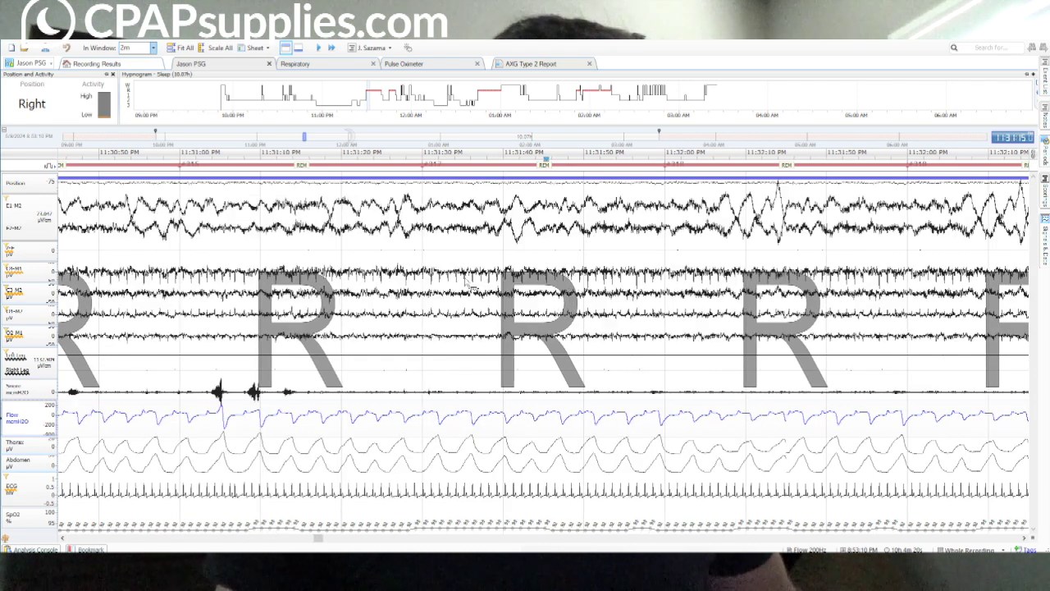
scroll(468, 286, down, 1)
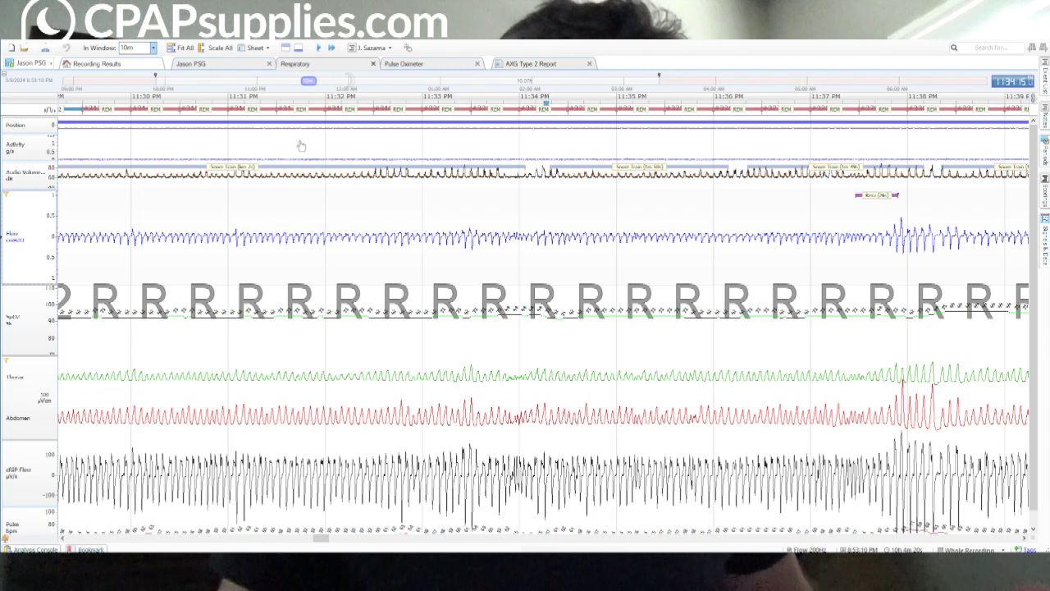
Show the Jason PSG signals again at the REM epochs near 11:37 PM.
click(194, 65)
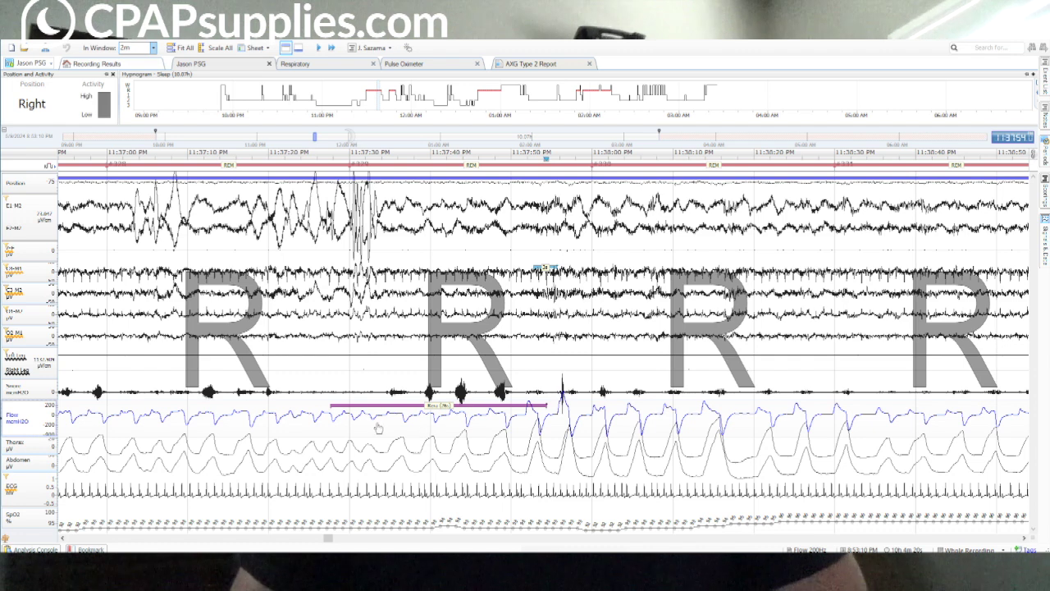
Bring up the 11:57:40 PM epoch, where N2 gives way to Wake and the patient is supine.
mouse_move(443, 408)
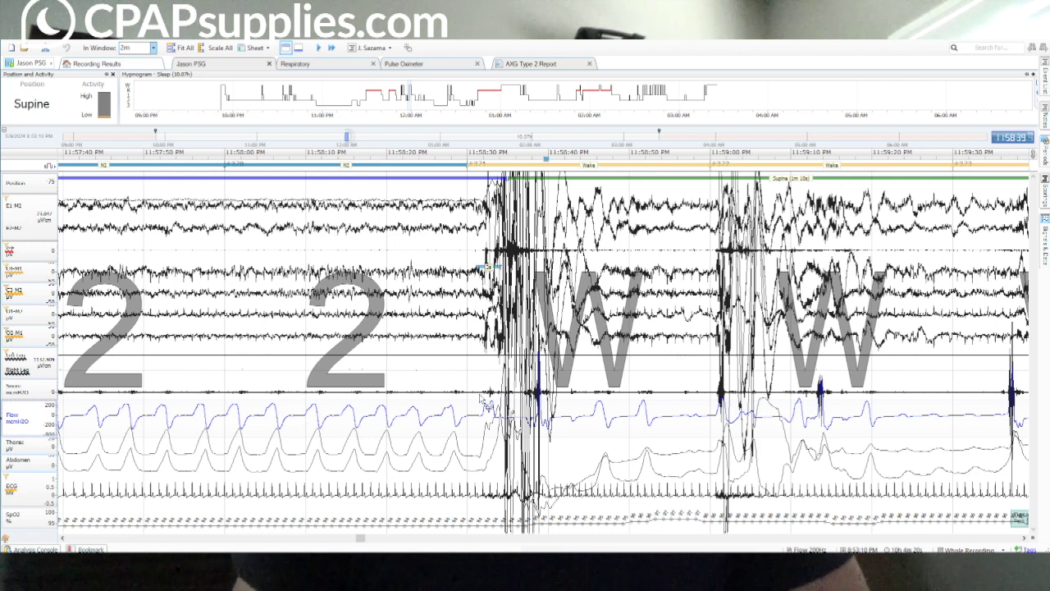
Advance the view one 30-second epoch to start at 11:58:10 PM.
scroll(477, 428, down, 1)
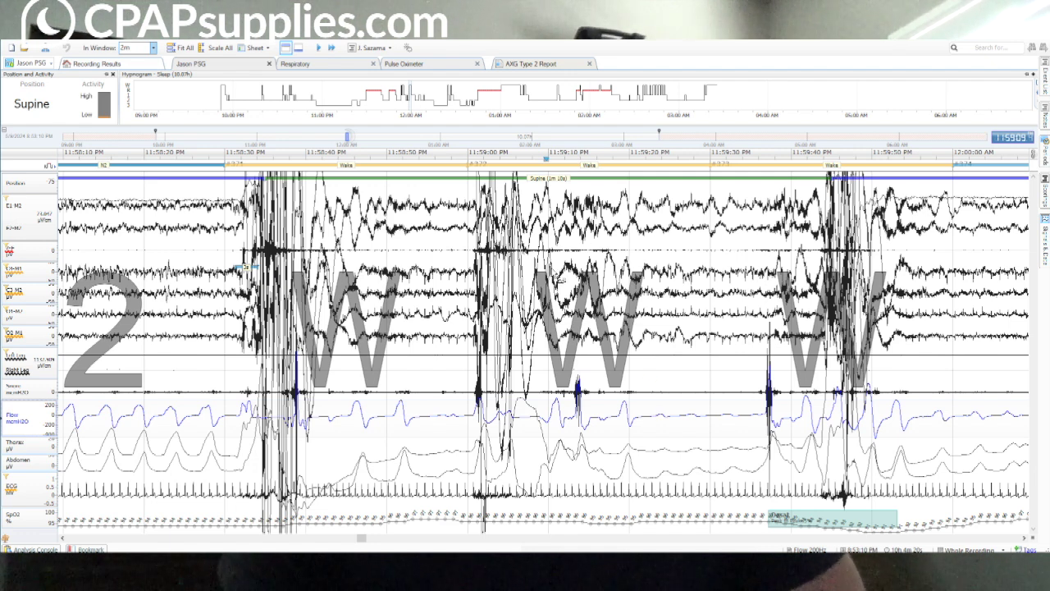
click(301, 66)
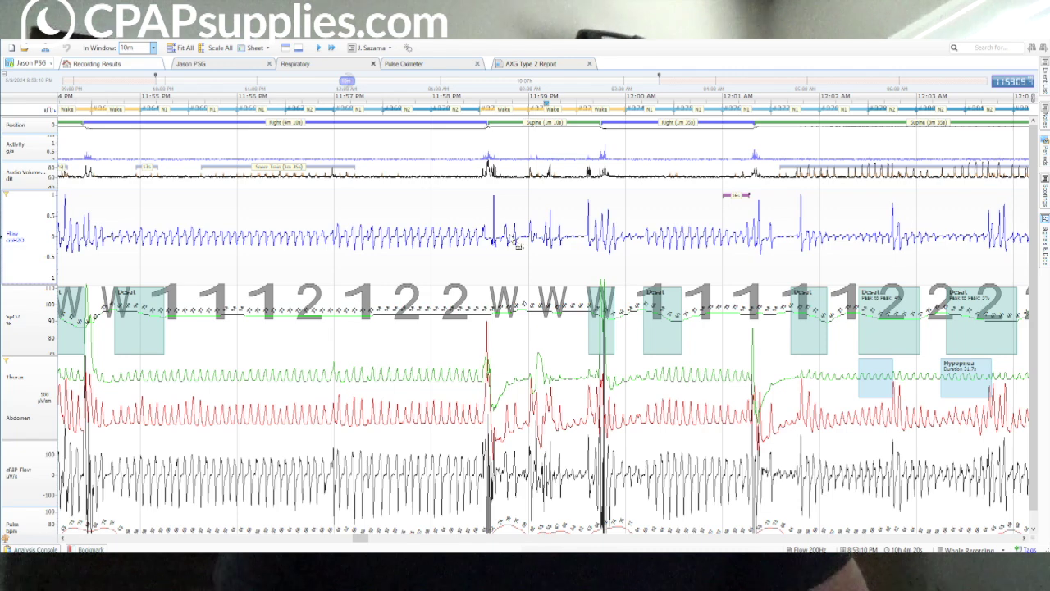
click(201, 69)
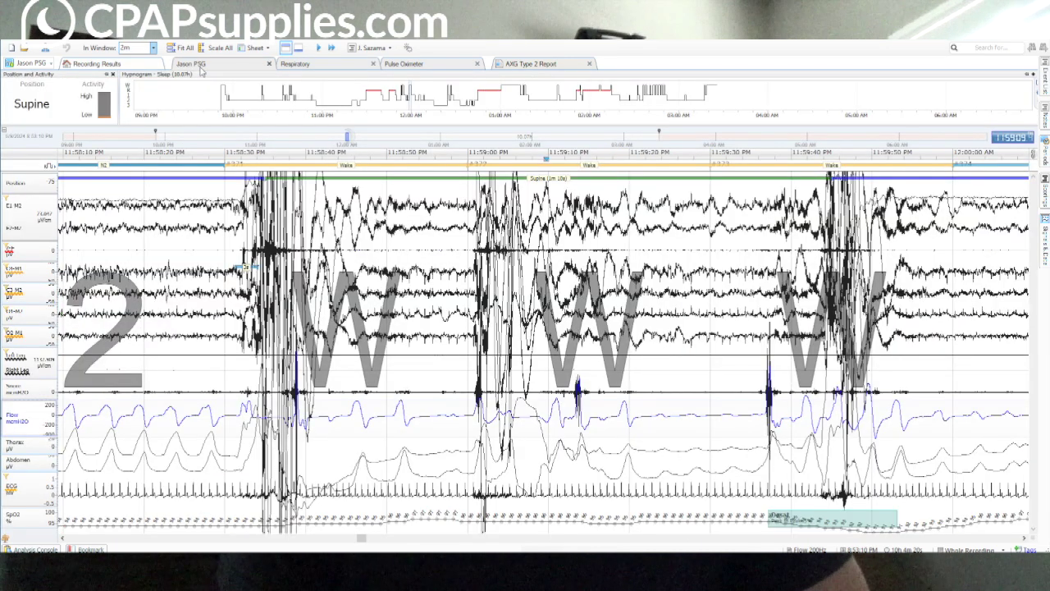
click(289, 65)
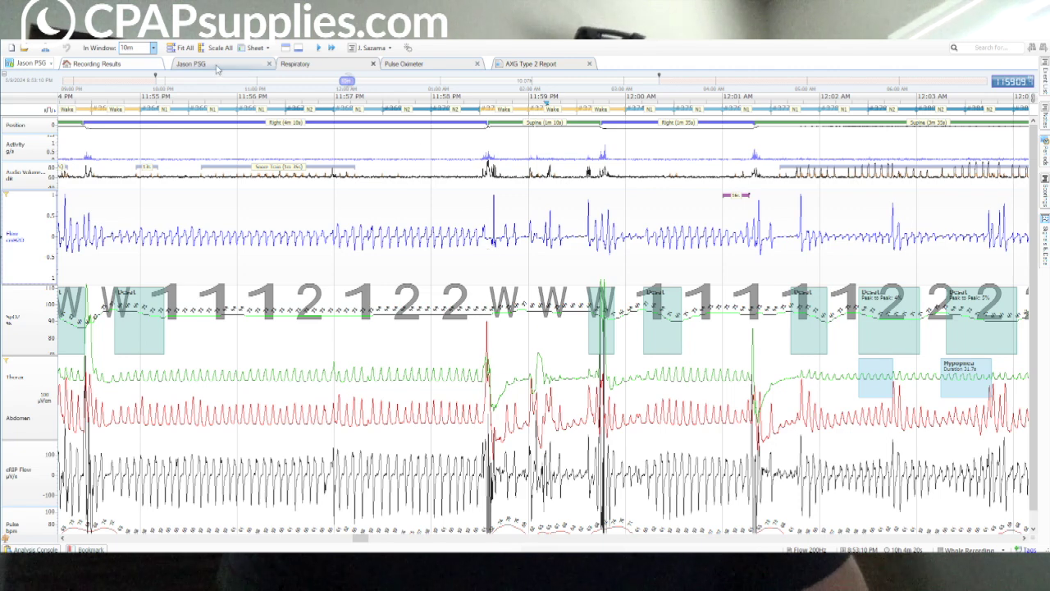
click(217, 69)
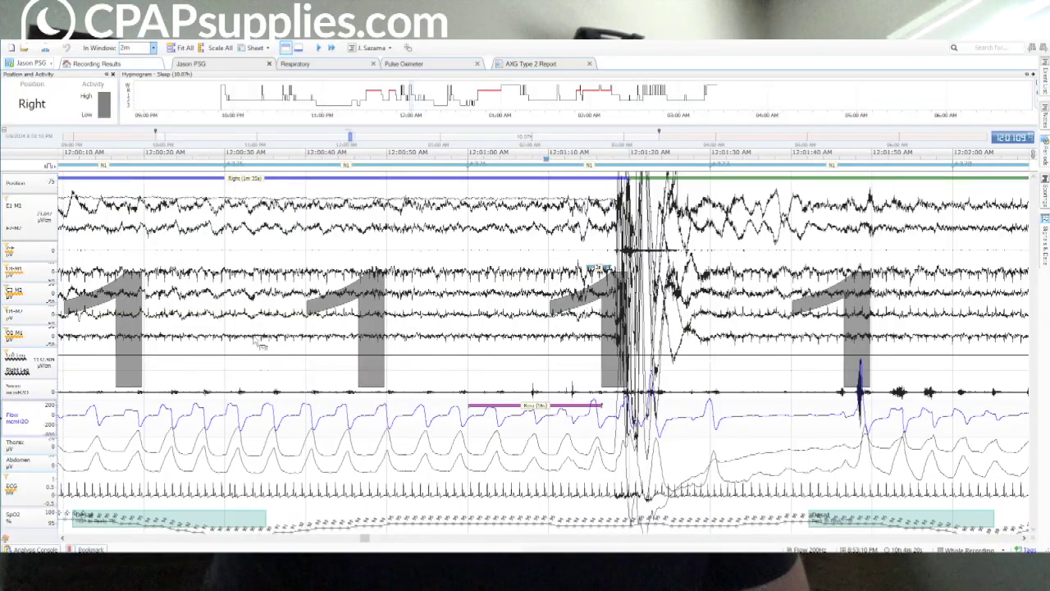
key(Page_Down)
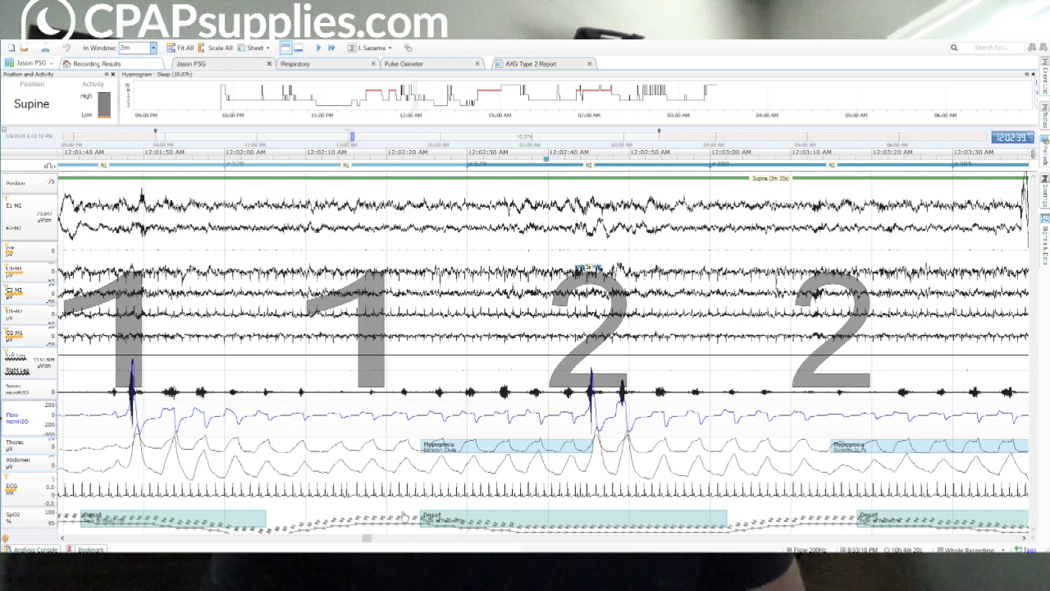
Jump past midnight and scroll to about 12:07 AM, reading the Hypopnea and Desat marker details.
mouse_move(448, 448)
scroll(525, 384, down, 1)
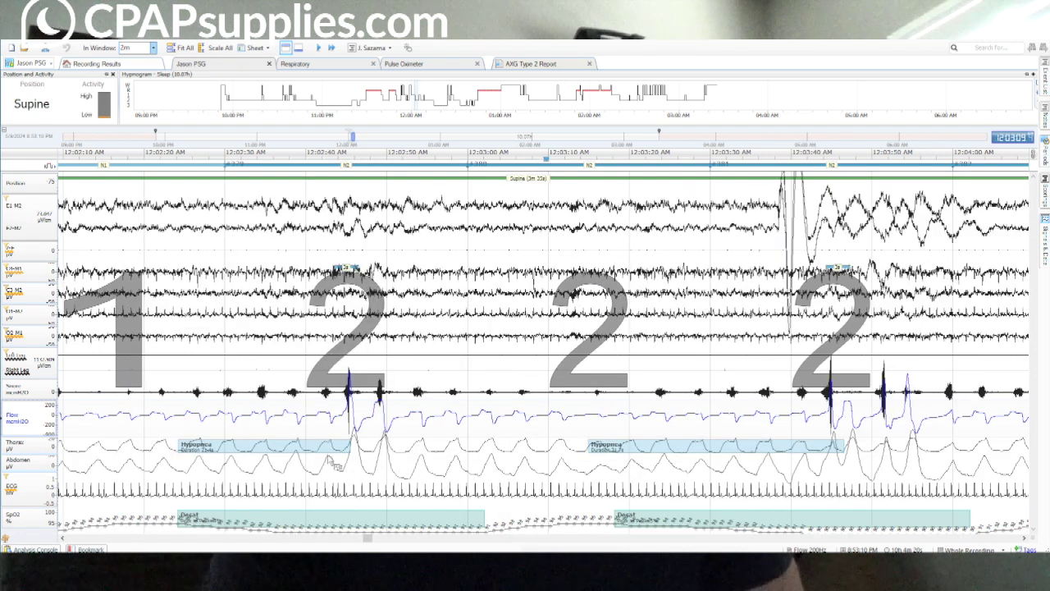
mouse_move(252, 447)
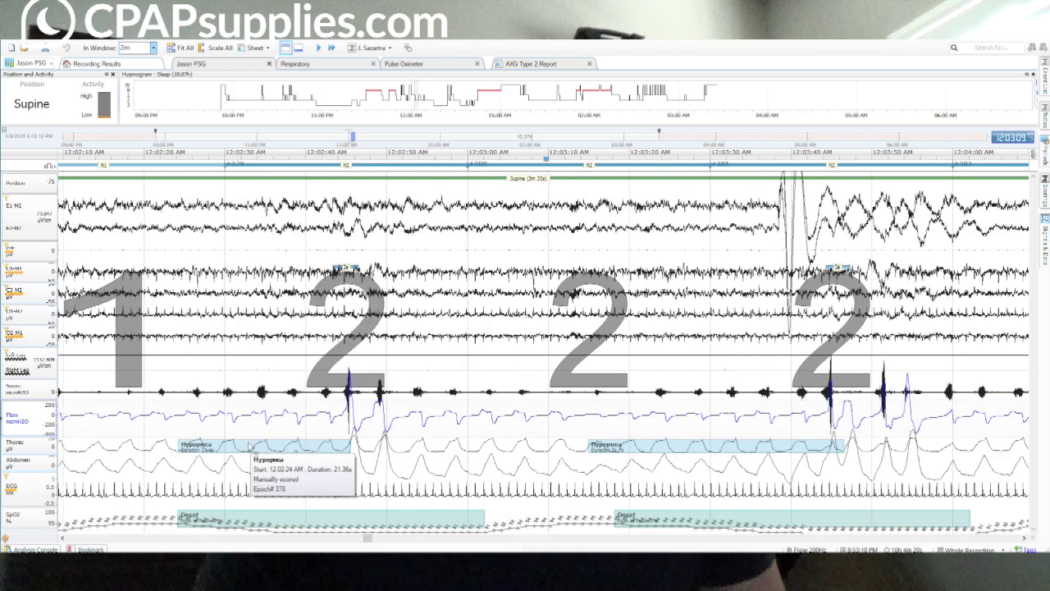
mouse_move(234, 519)
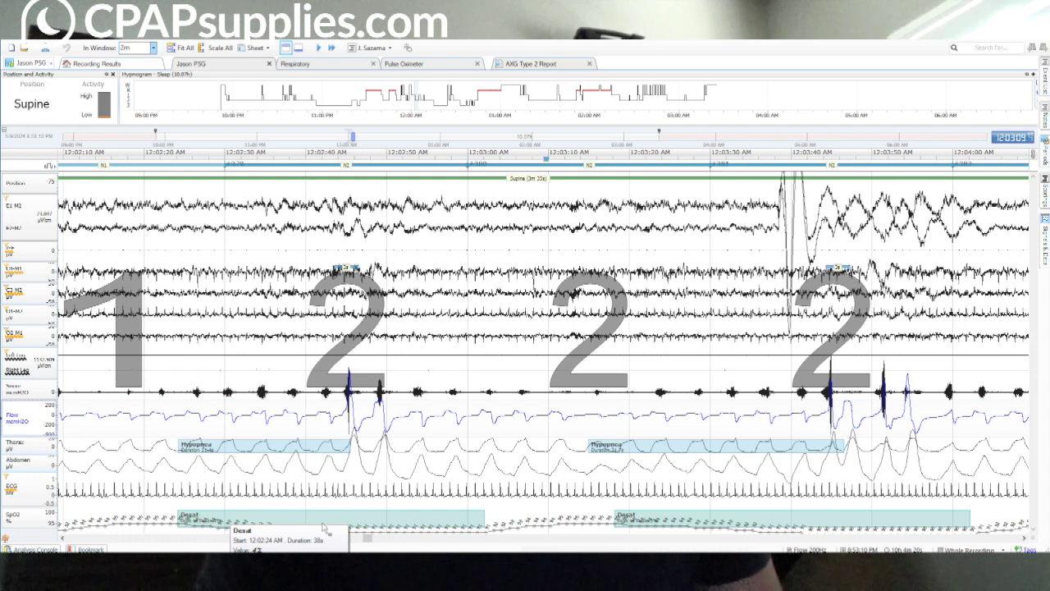
scroll(664, 509, down, 1)
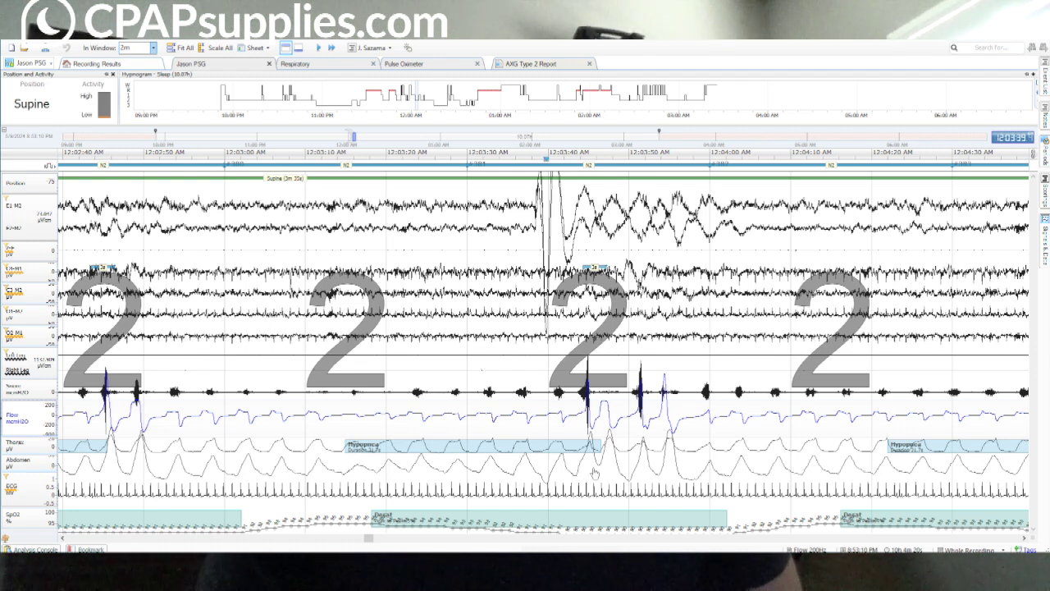
mouse_move(585, 453)
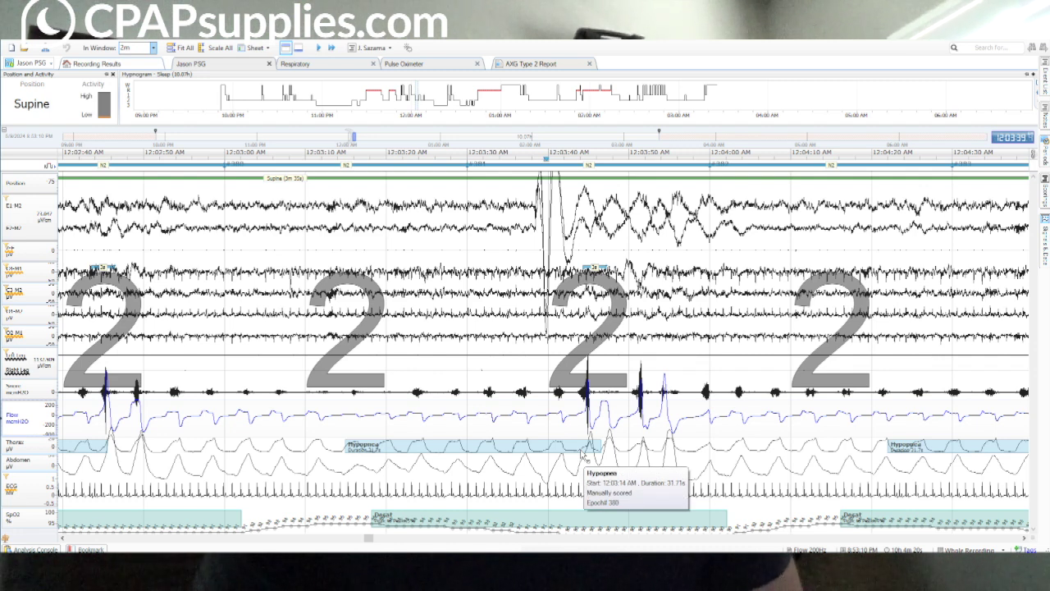
scroll(533, 451, down, 1)
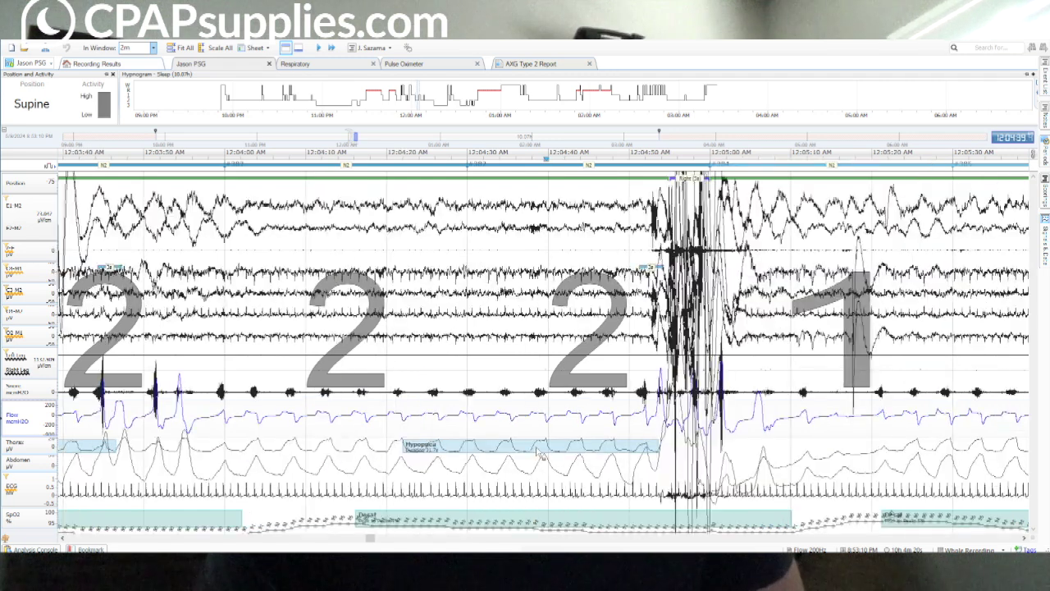
scroll(509, 454, down, 1)
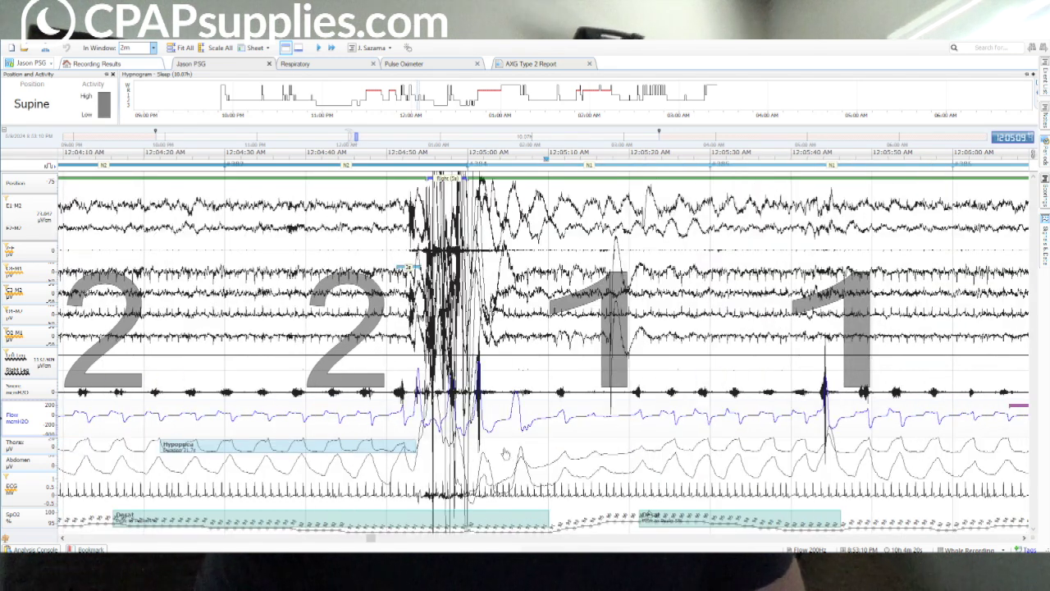
mouse_move(283, 452)
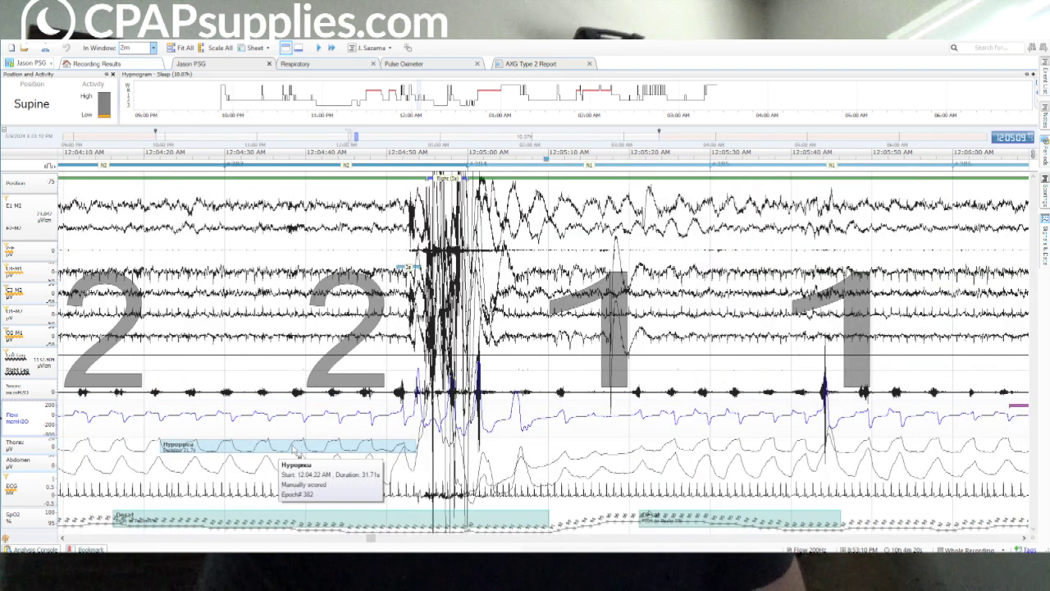
scroll(350, 454, down, 3)
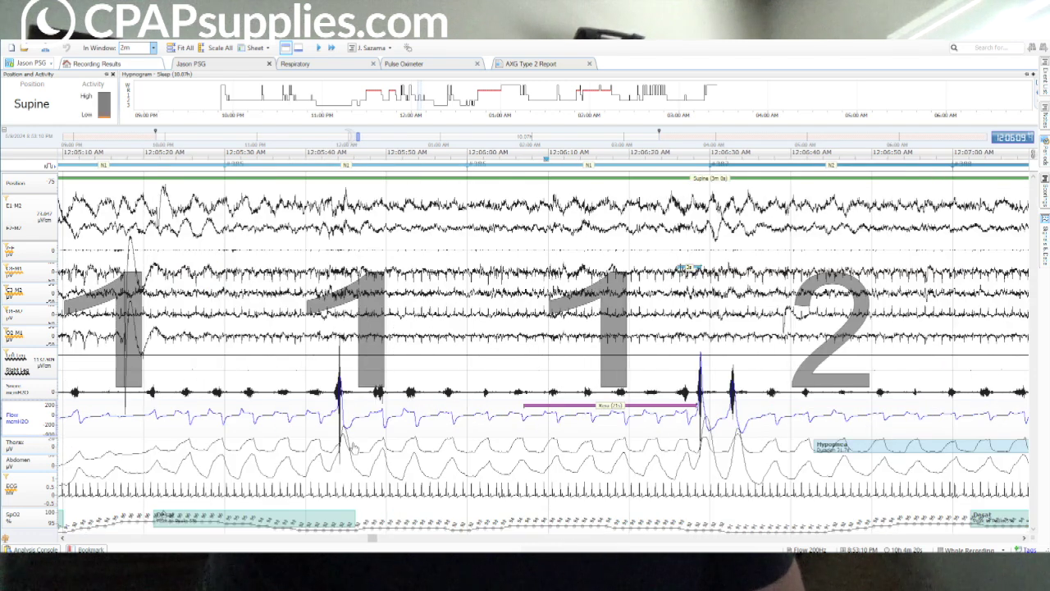
scroll(412, 421, down, 1)
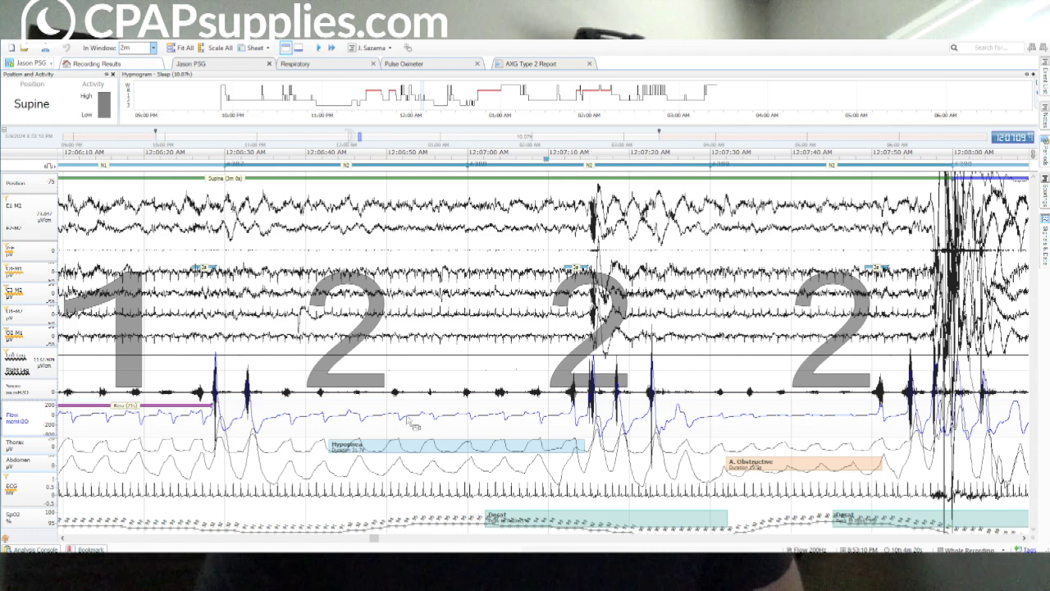
scroll(410, 420, down, 1)
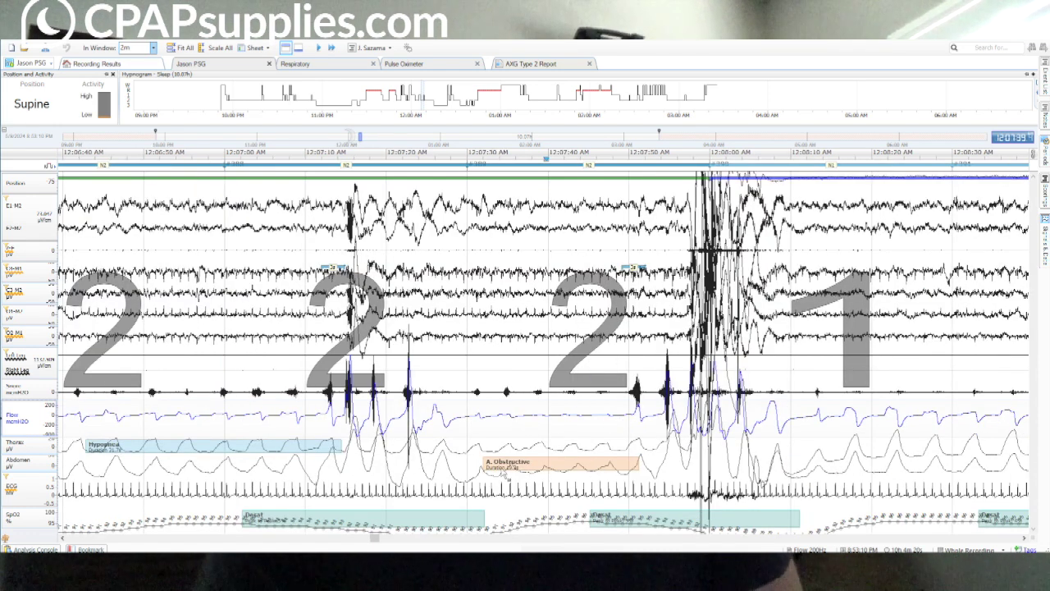
scroll(370, 364, down, 1)
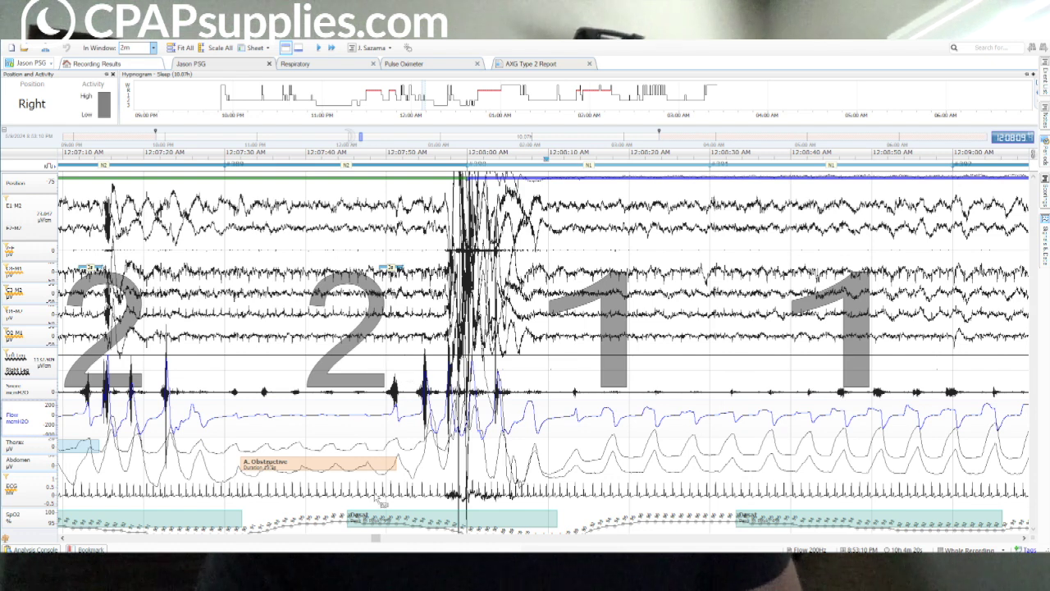
mouse_move(357, 529)
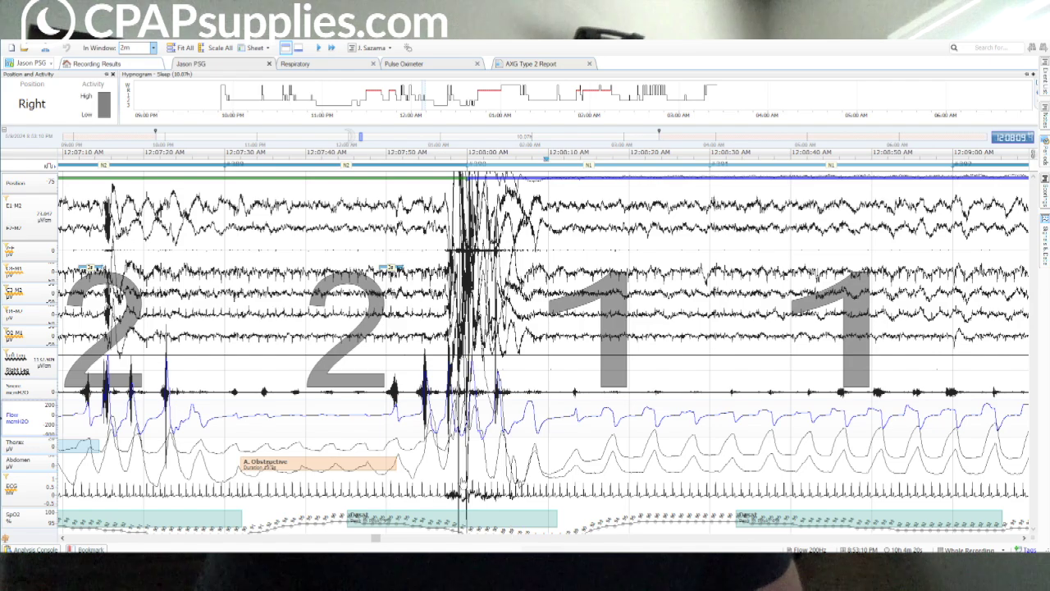
scroll(254, 378, down, 8)
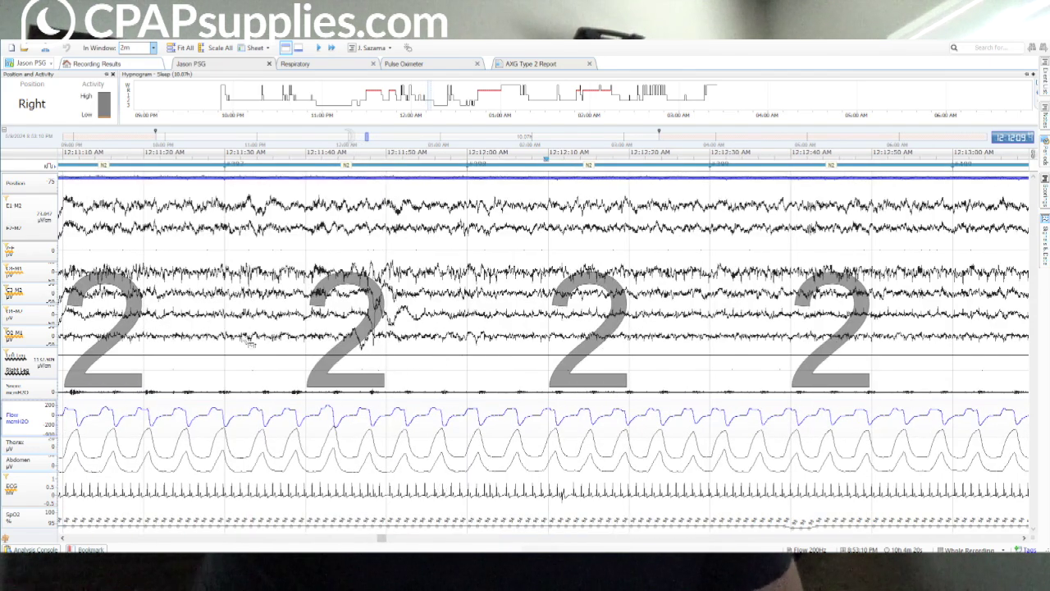
scroll(350, 331, down, 3)
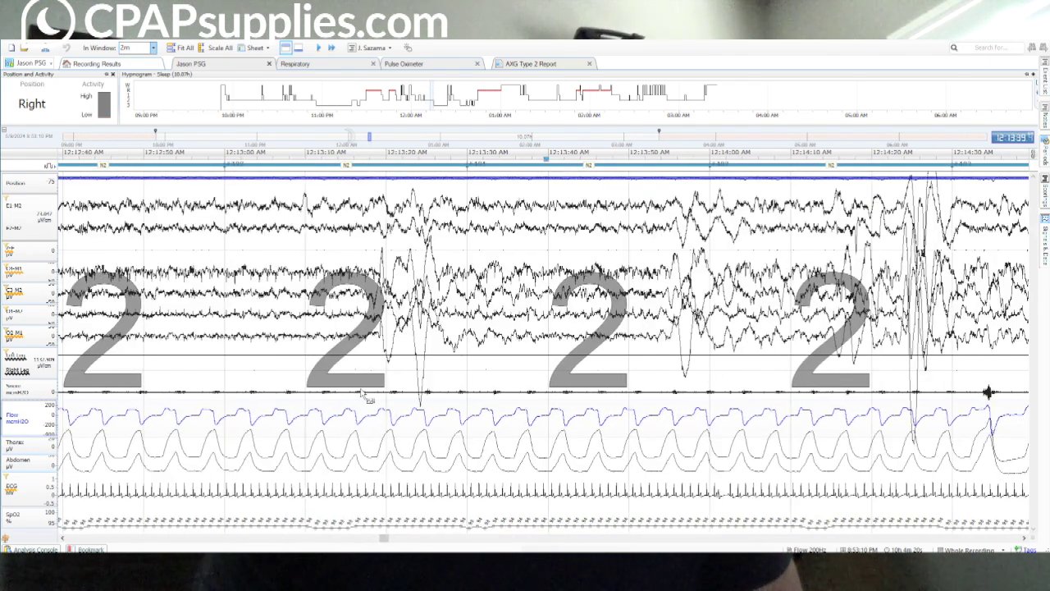
scroll(366, 397, down, 2)
scroll(457, 400, down, 4)
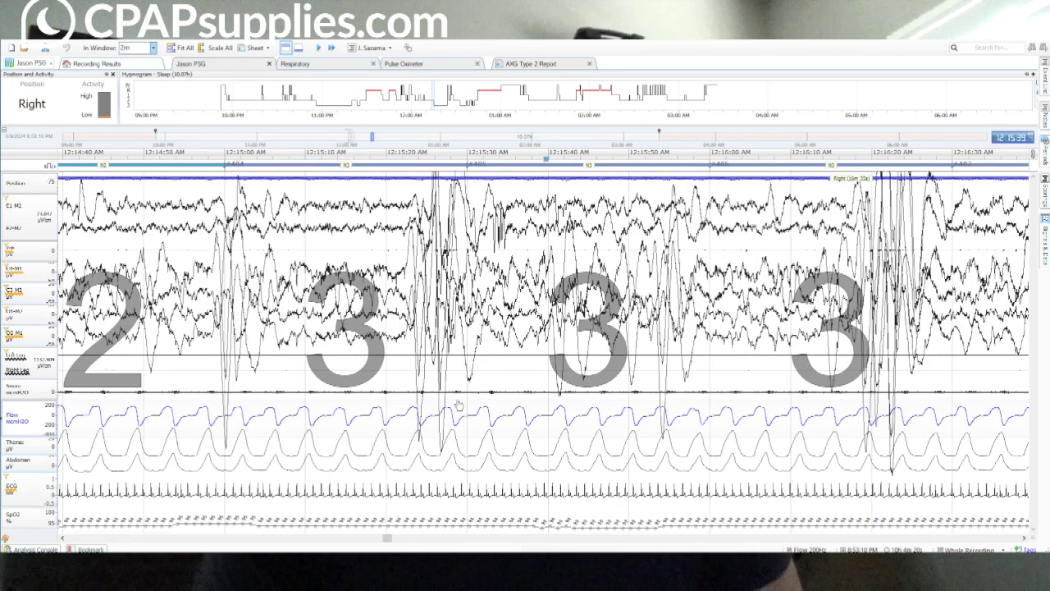
scroll(457, 399, down, 4)
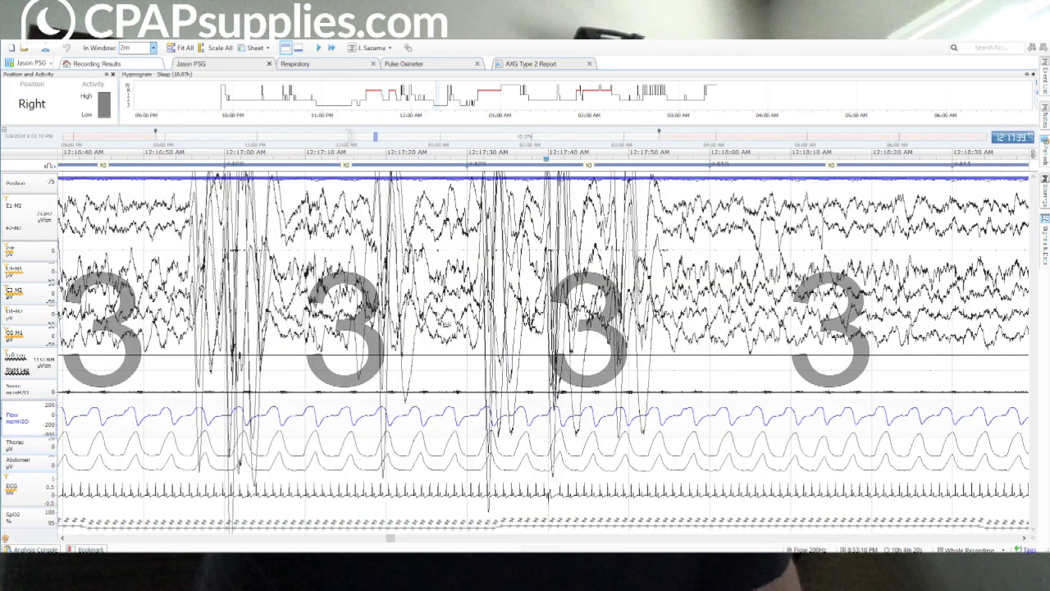
scroll(430, 328, down, 2)
scroll(429, 329, down, 11)
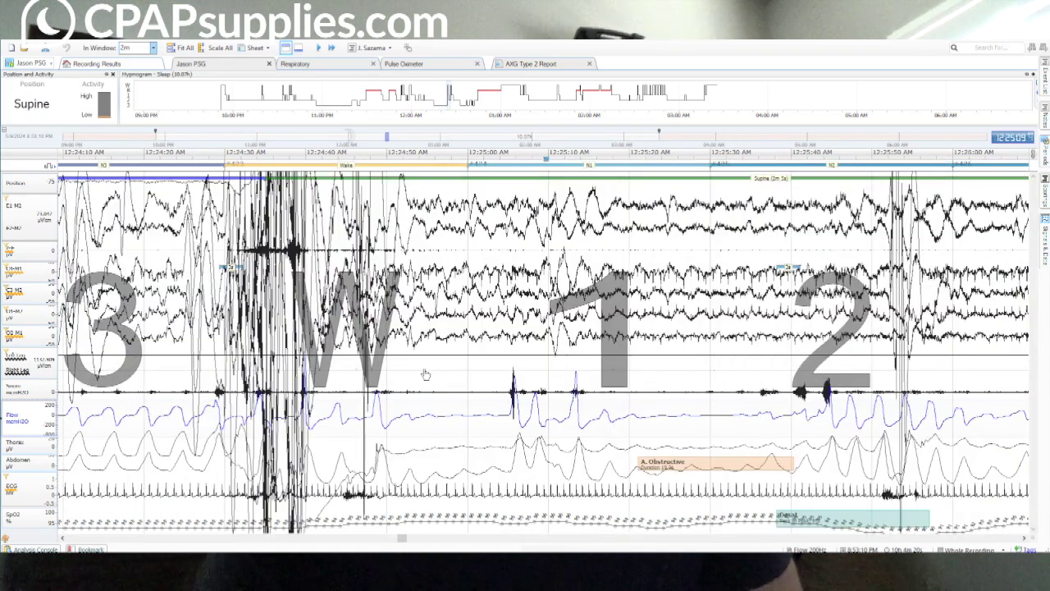
scroll(425, 374, down, 5)
scroll(425, 374, down, 16)
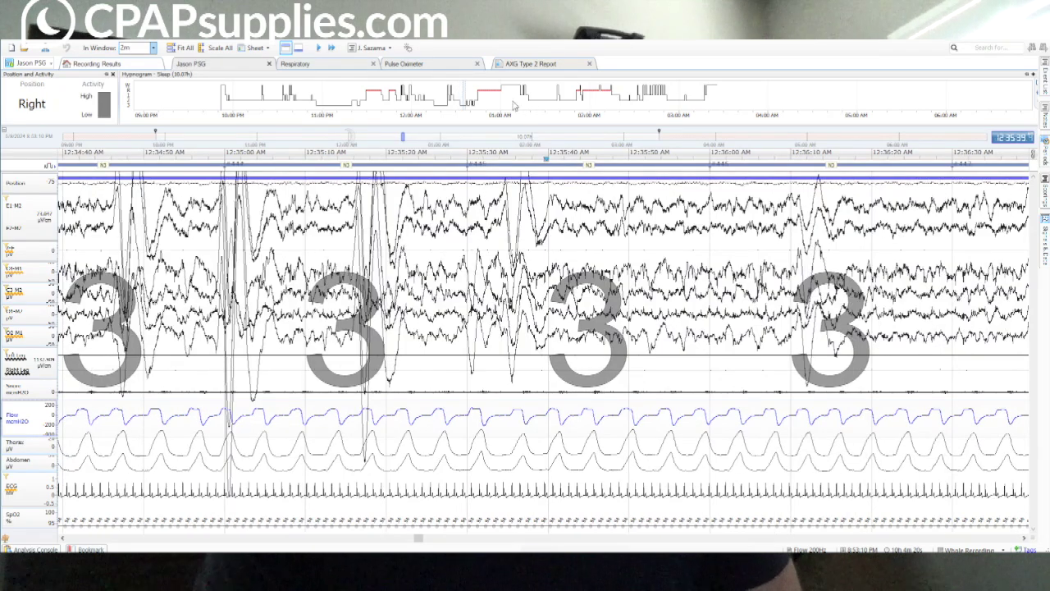
click(490, 98)
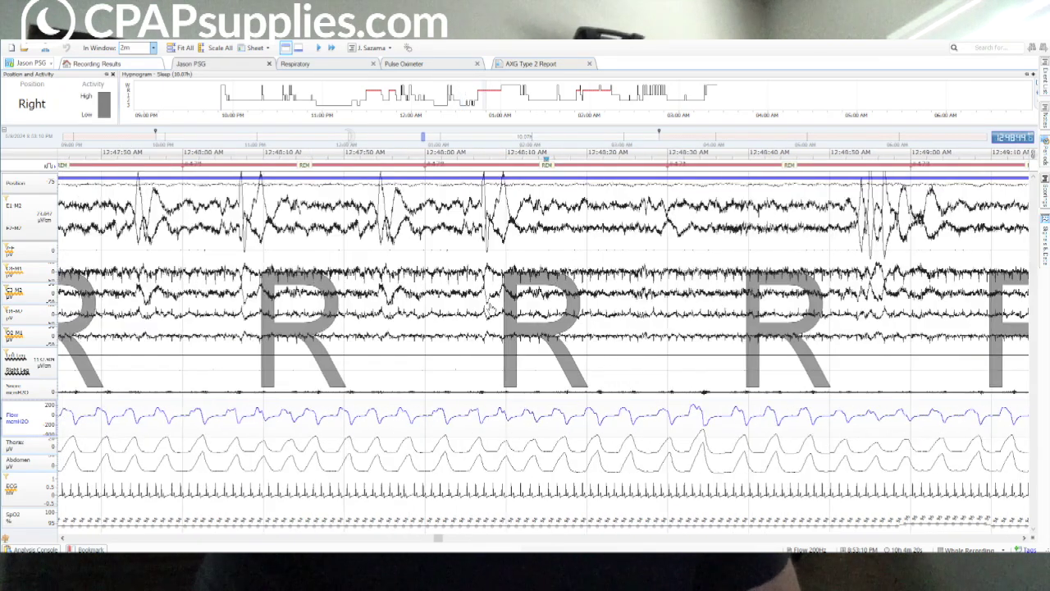
Scroll back and forth to the N2-to-REM transition near 12:44 AM.
scroll(490, 307, up, 13)
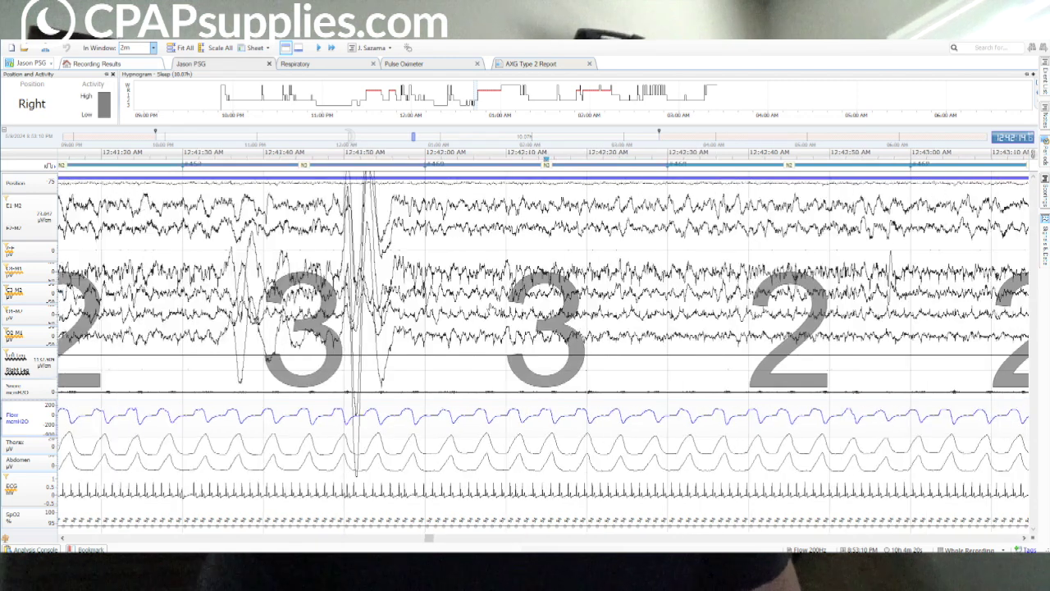
scroll(490, 307, up, 2)
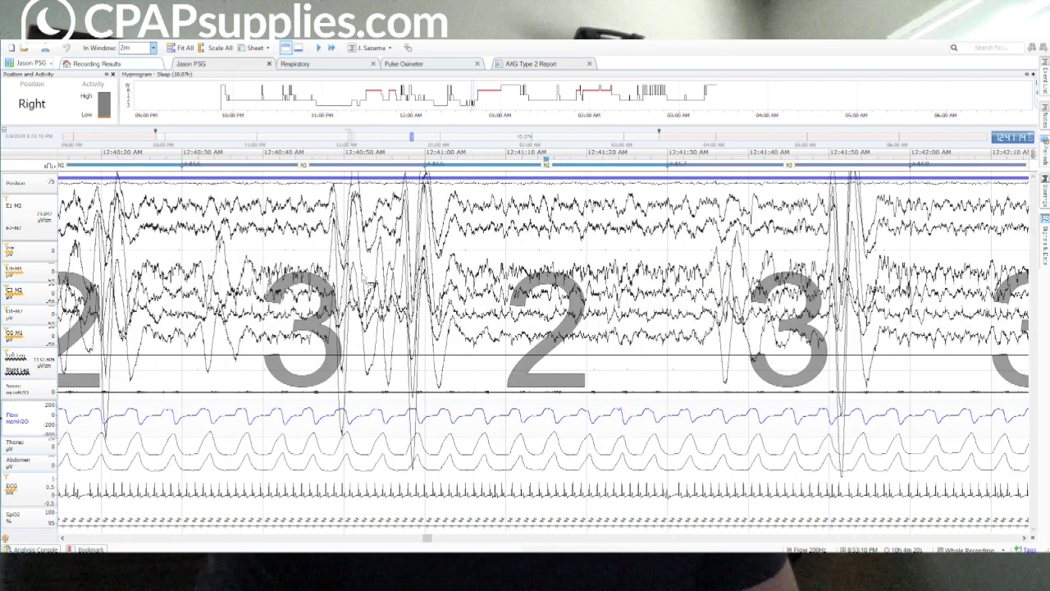
scroll(365, 283, up, 2)
scroll(367, 281, down, 3)
scroll(366, 277, down, 1)
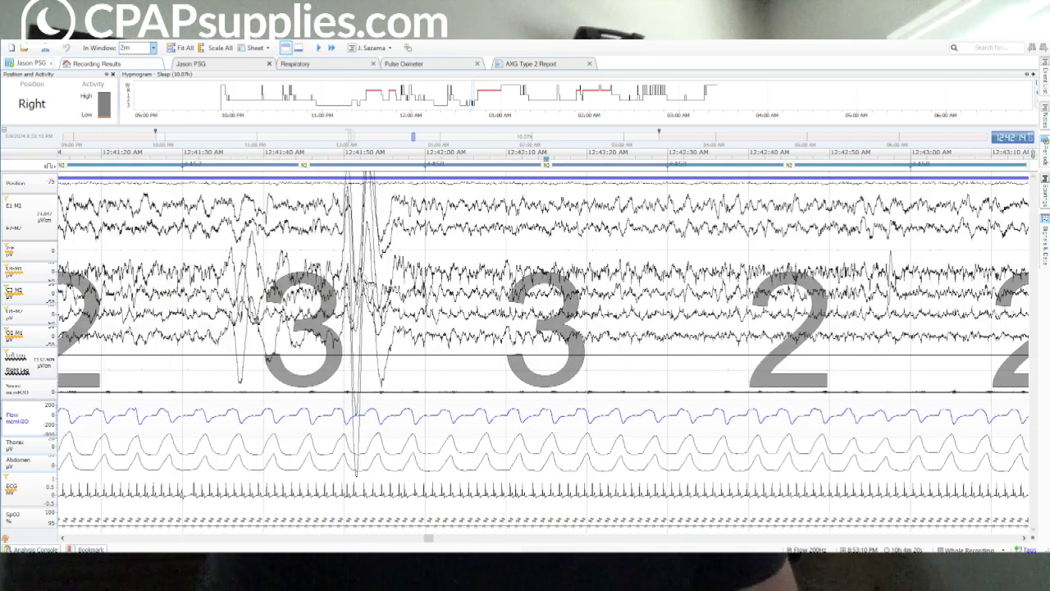
scroll(366, 277, down, 2)
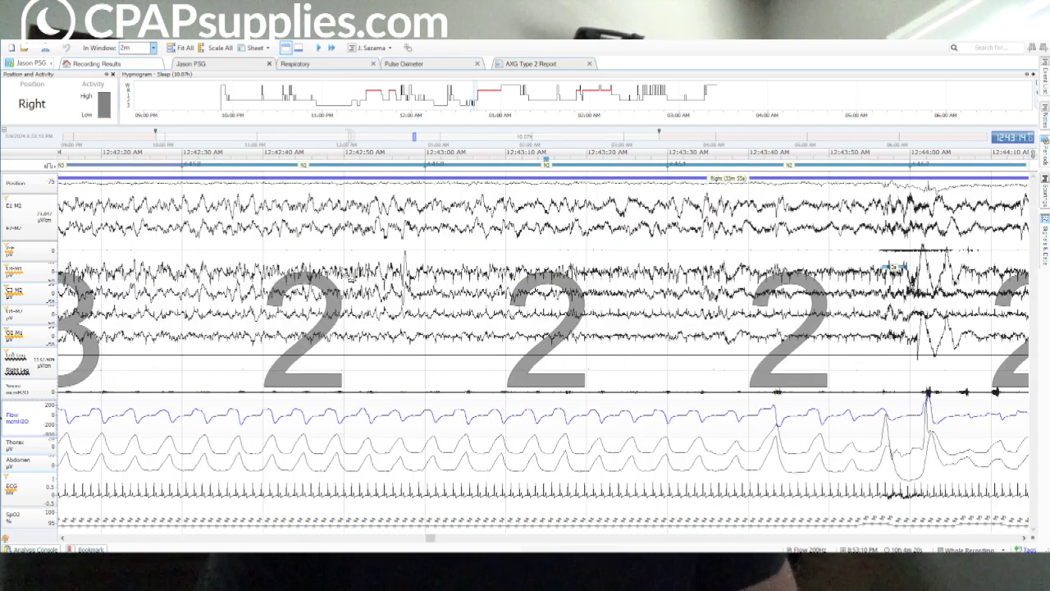
scroll(458, 276, down, 1)
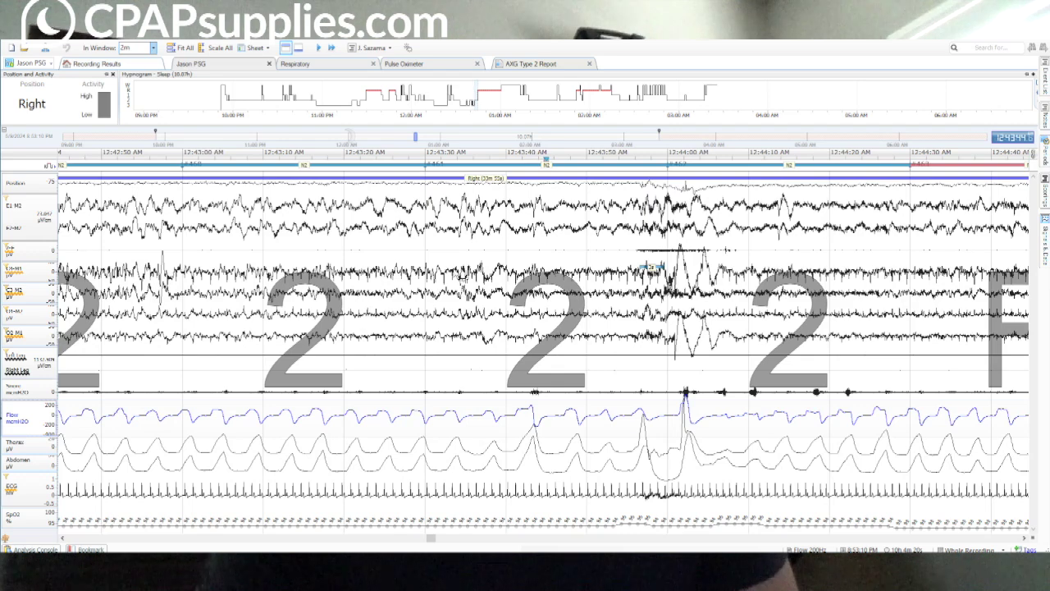
scroll(510, 277, down, 1)
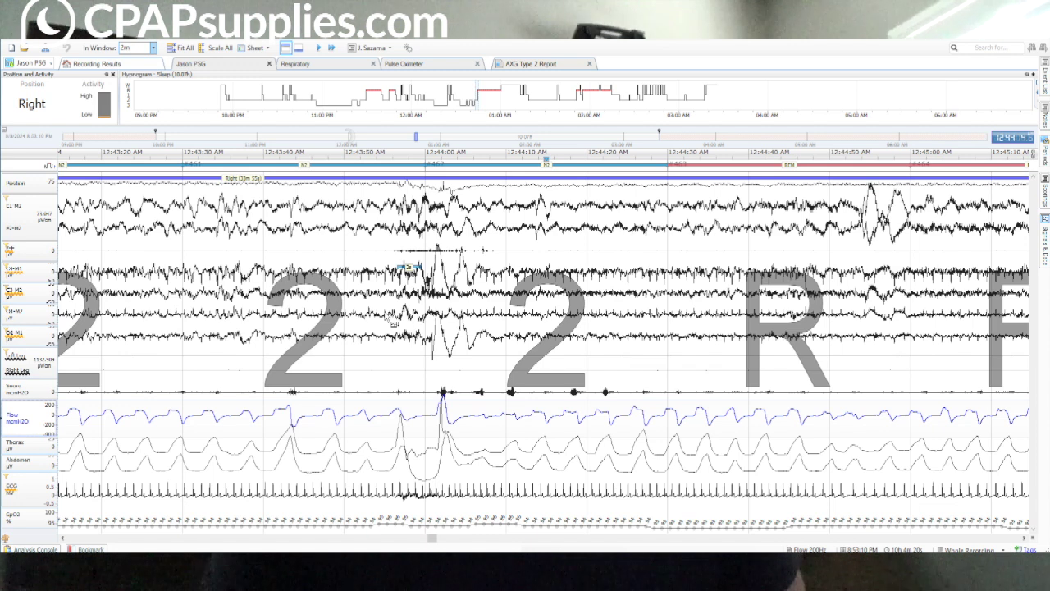
click(312, 65)
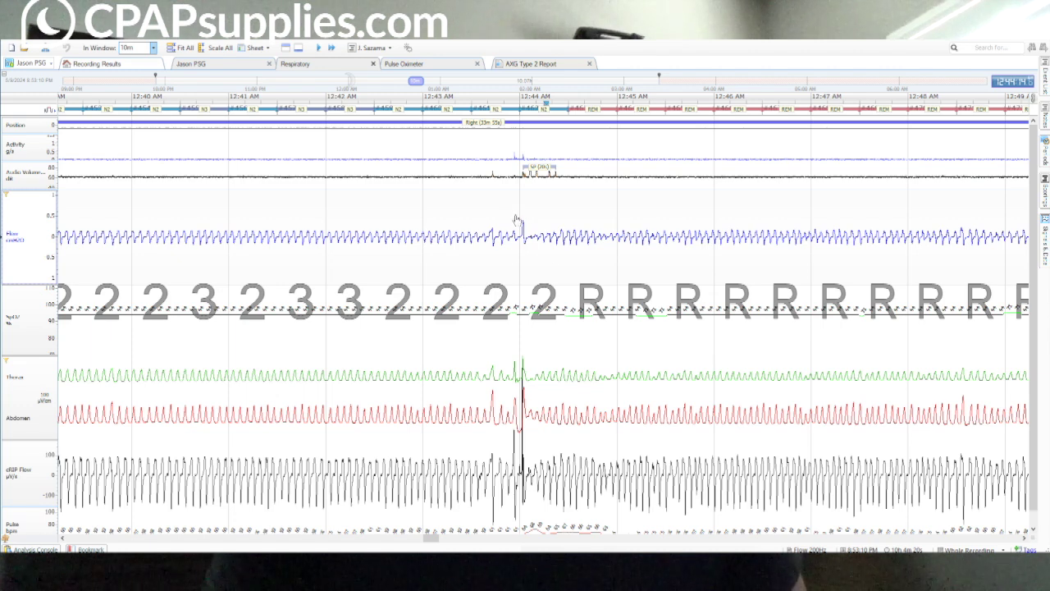
Scroll the 10-minute Respiratory view slightly forward past the N2-to-REM transition.
scroll(517, 223, down, 1)
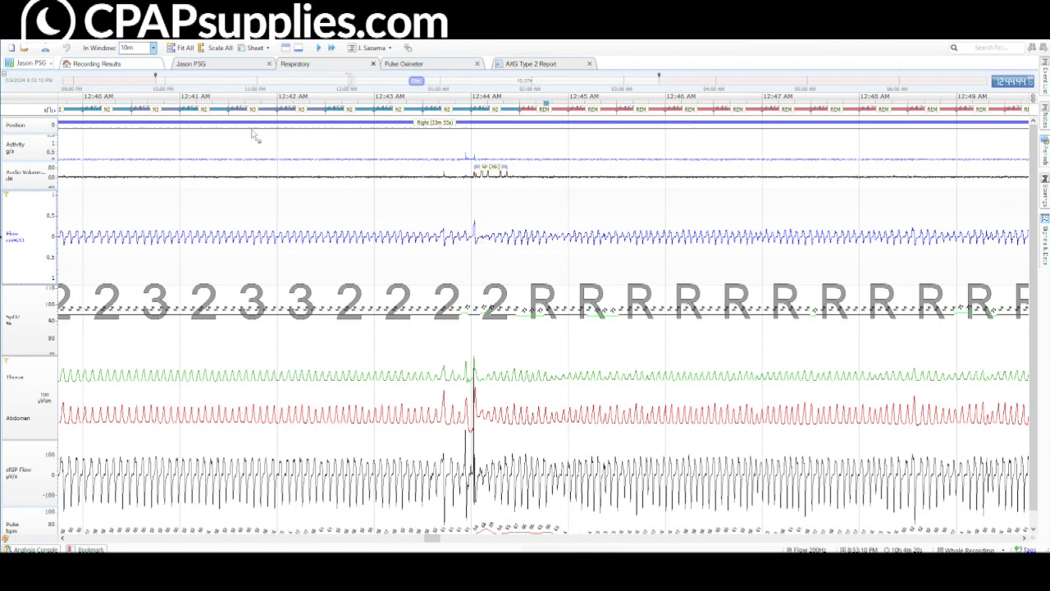
scroll(312, 189, down, 1)
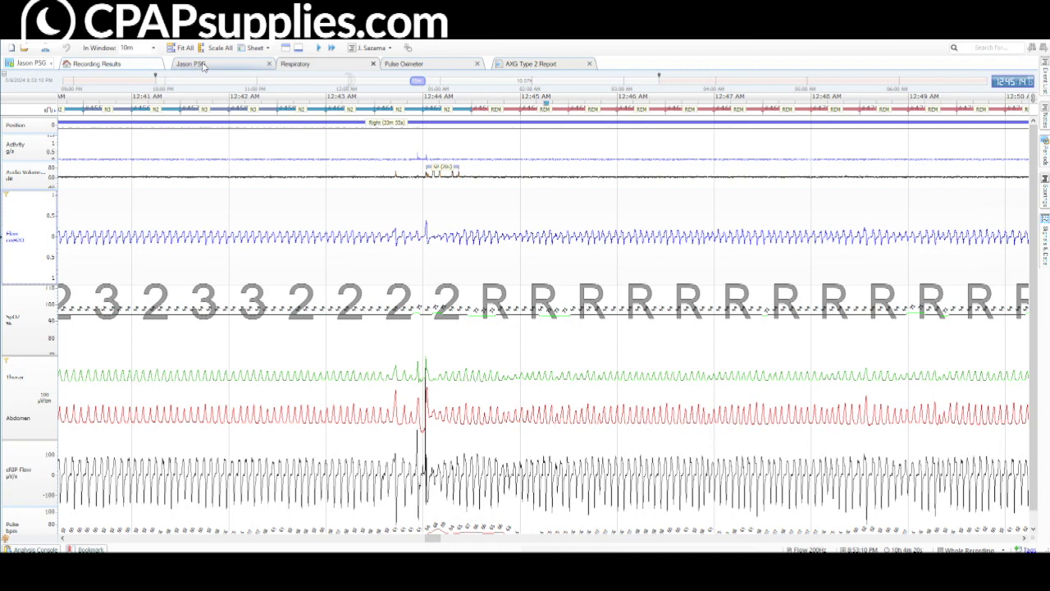
click(197, 64)
Scroll through the REM epochs to about 12:58–1:00 AM, where a desaturation is marked.
scroll(341, 276, down, 2)
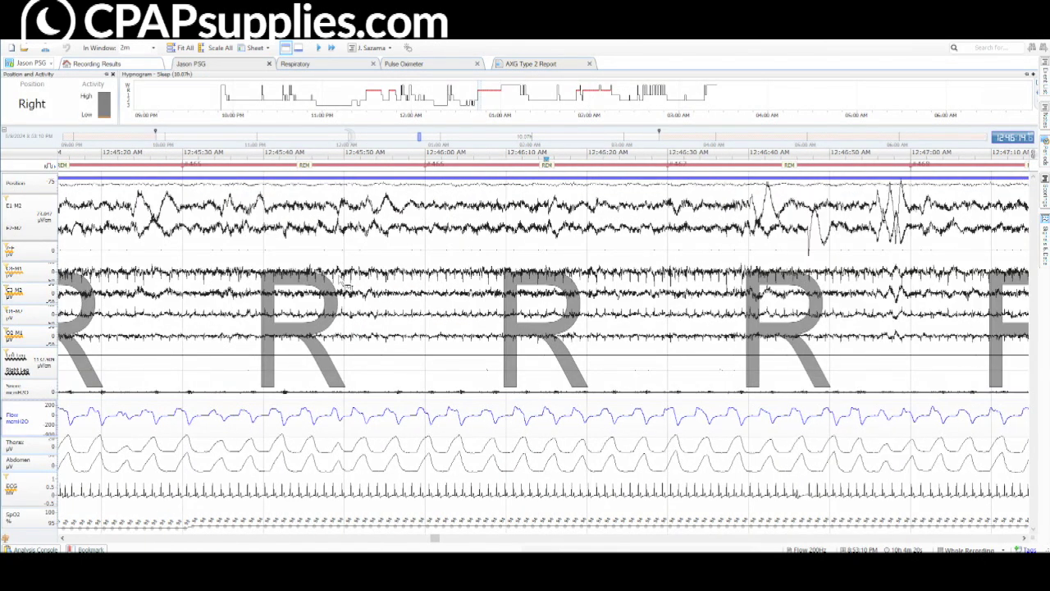
scroll(341, 275, down, 4)
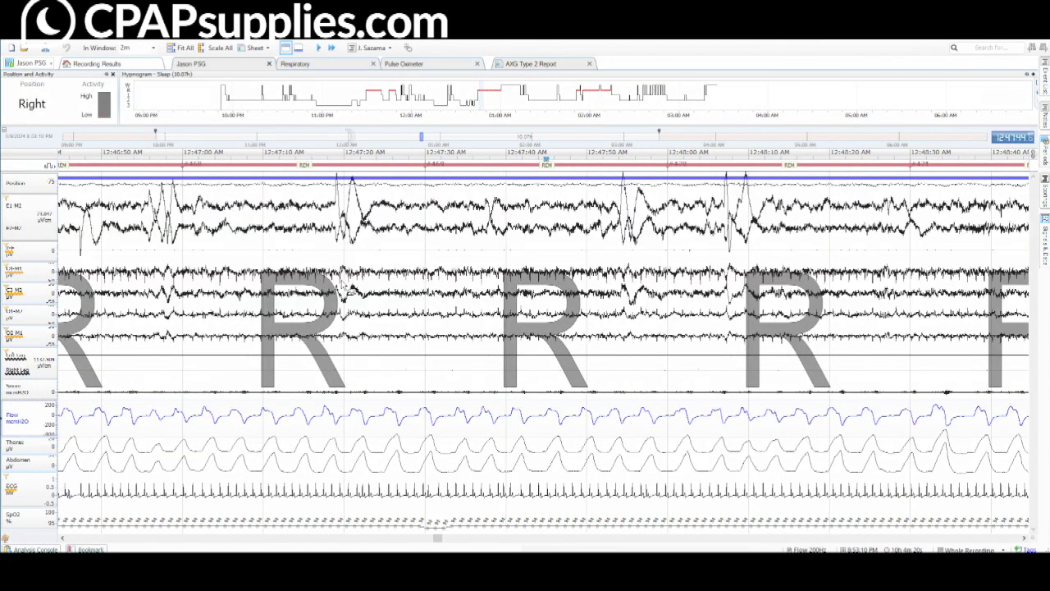
scroll(343, 283, down, 7)
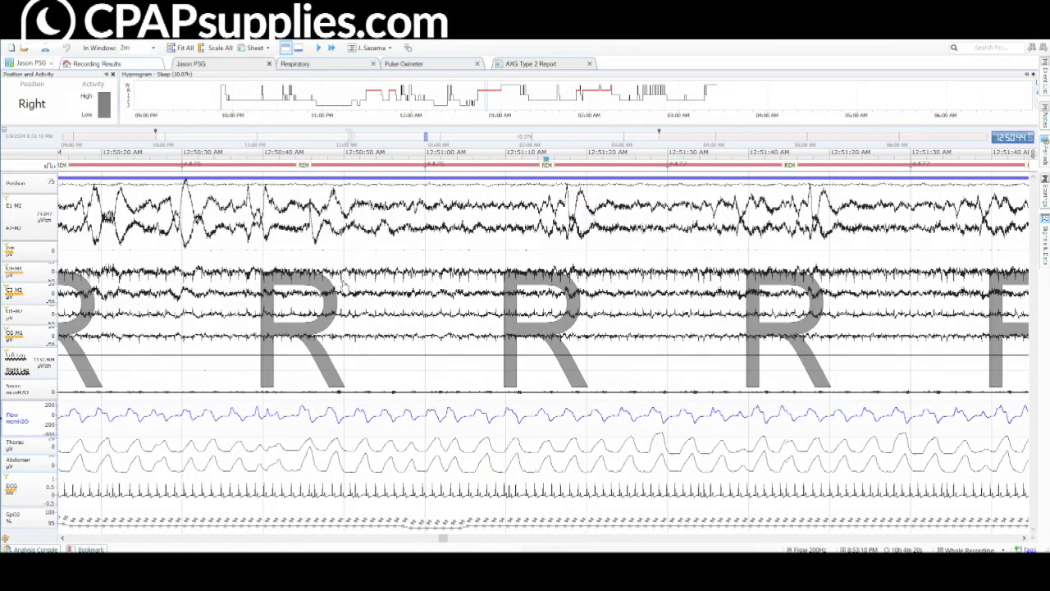
scroll(343, 283, down, 8)
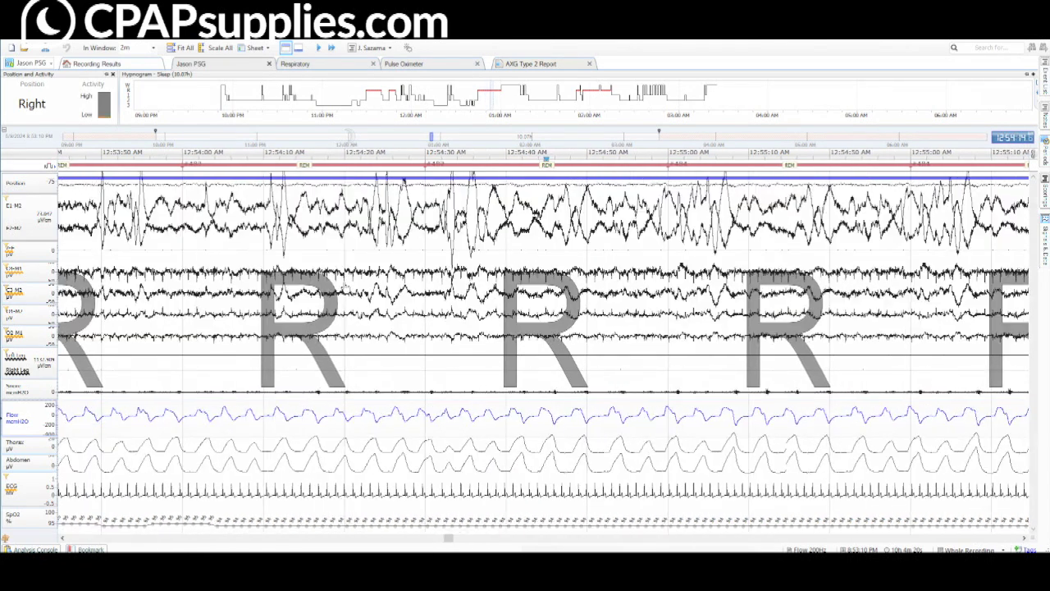
scroll(345, 285, down, 7)
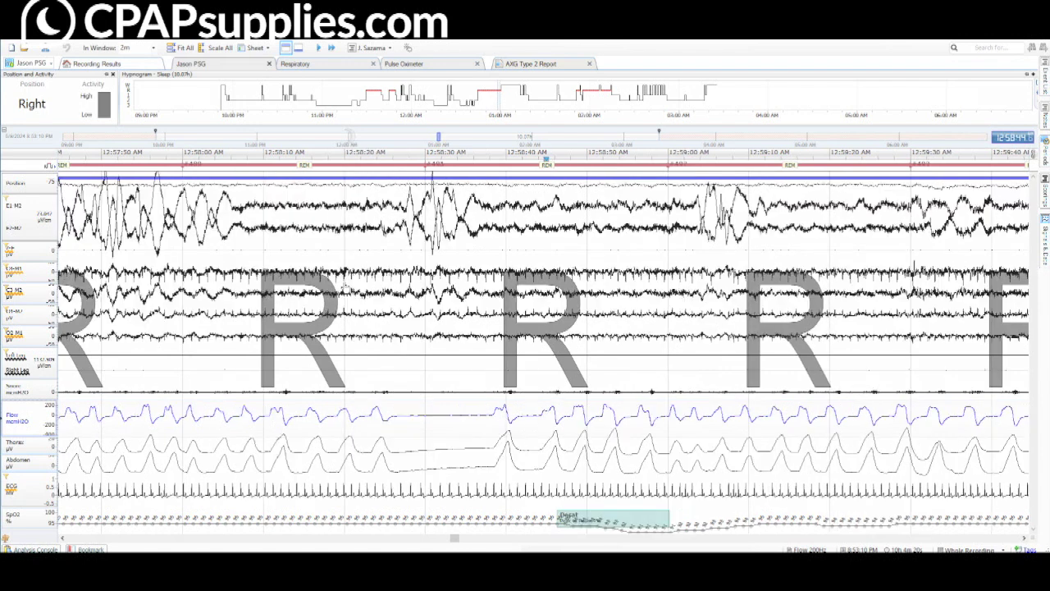
scroll(345, 285, up, 1)
Check the breathing traces on the Respiratory sheet.
scroll(549, 501, down, 1)
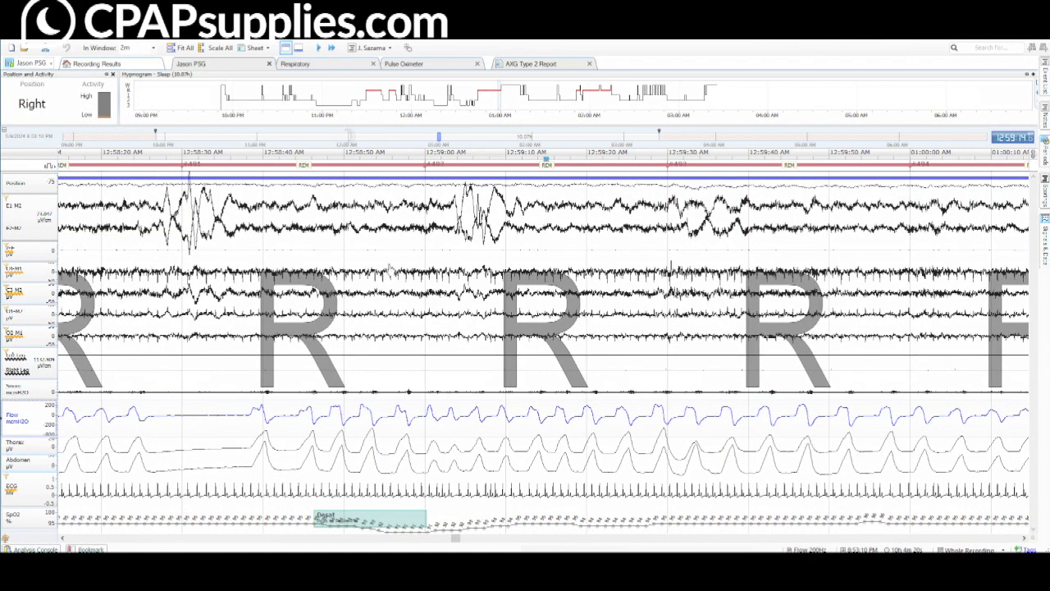
click(296, 66)
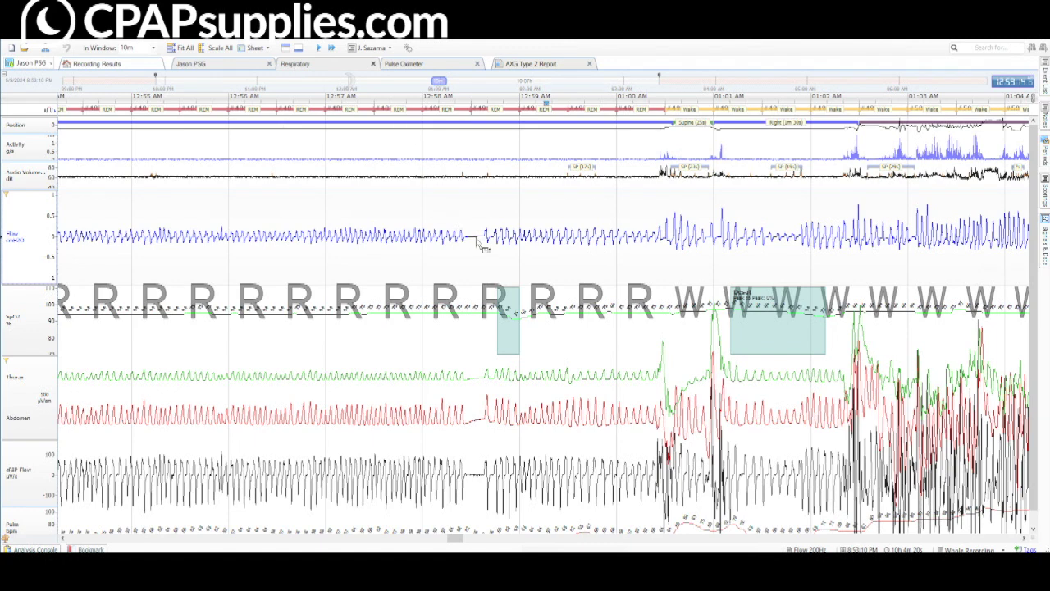
scroll(472, 242, up, 3)
scroll(569, 238, down, 2)
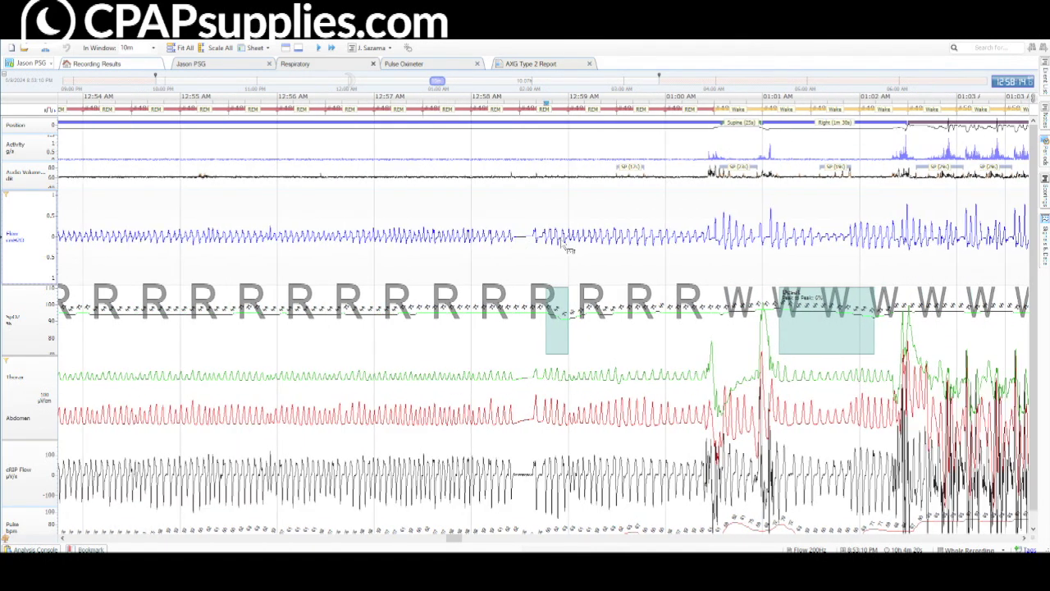
Return to the patient's PSG sheet and advance past the arousal to the Wake epochs near 1:03 AM.
click(209, 64)
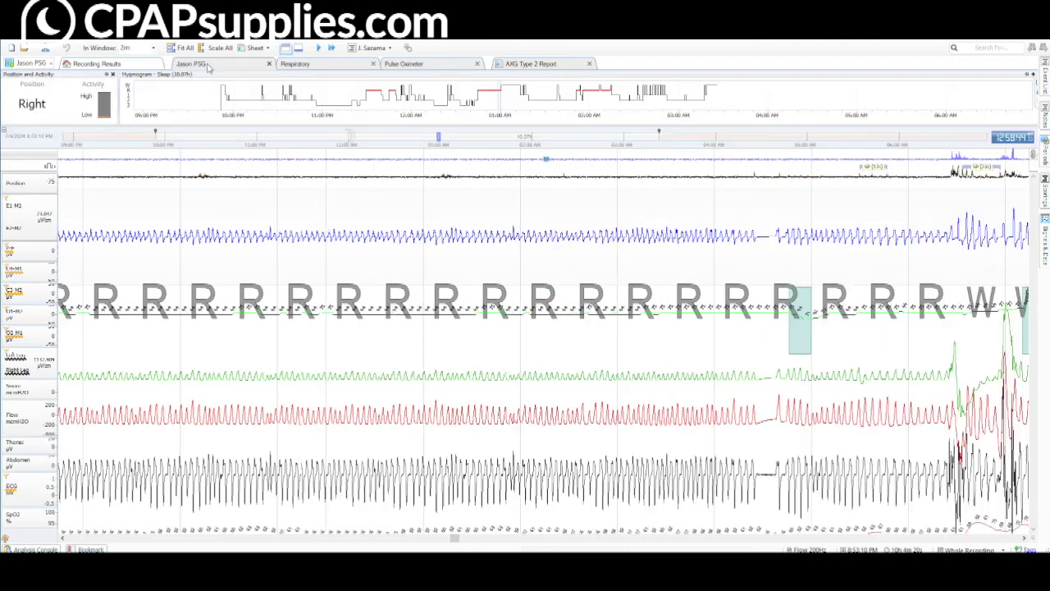
scroll(478, 425, down, 3)
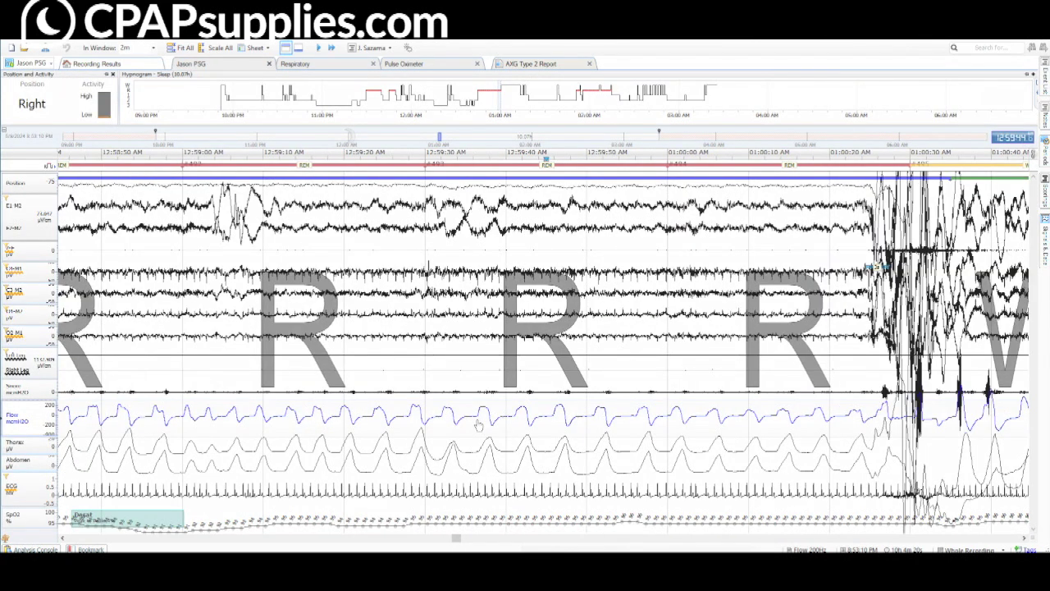
scroll(479, 426, down, 1)
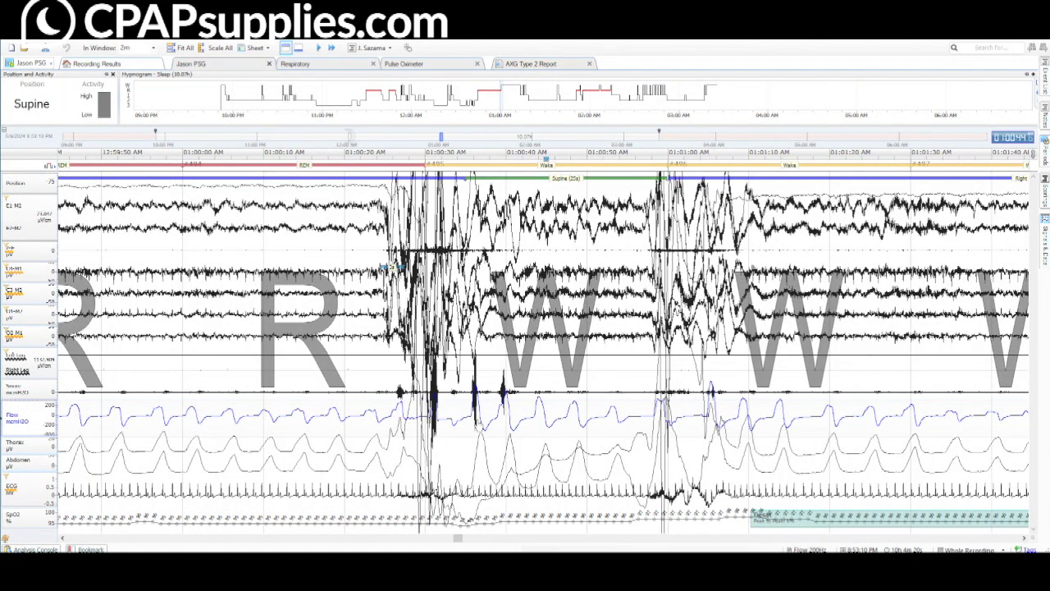
mouse_move(383, 266)
scroll(686, 260, down, 6)
scroll(685, 260, down, 1)
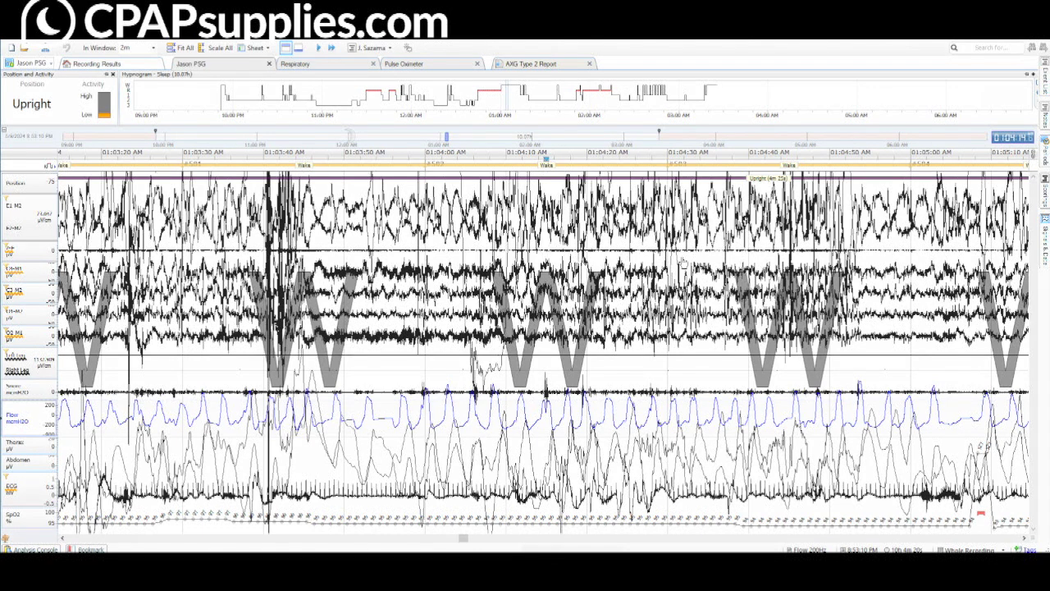